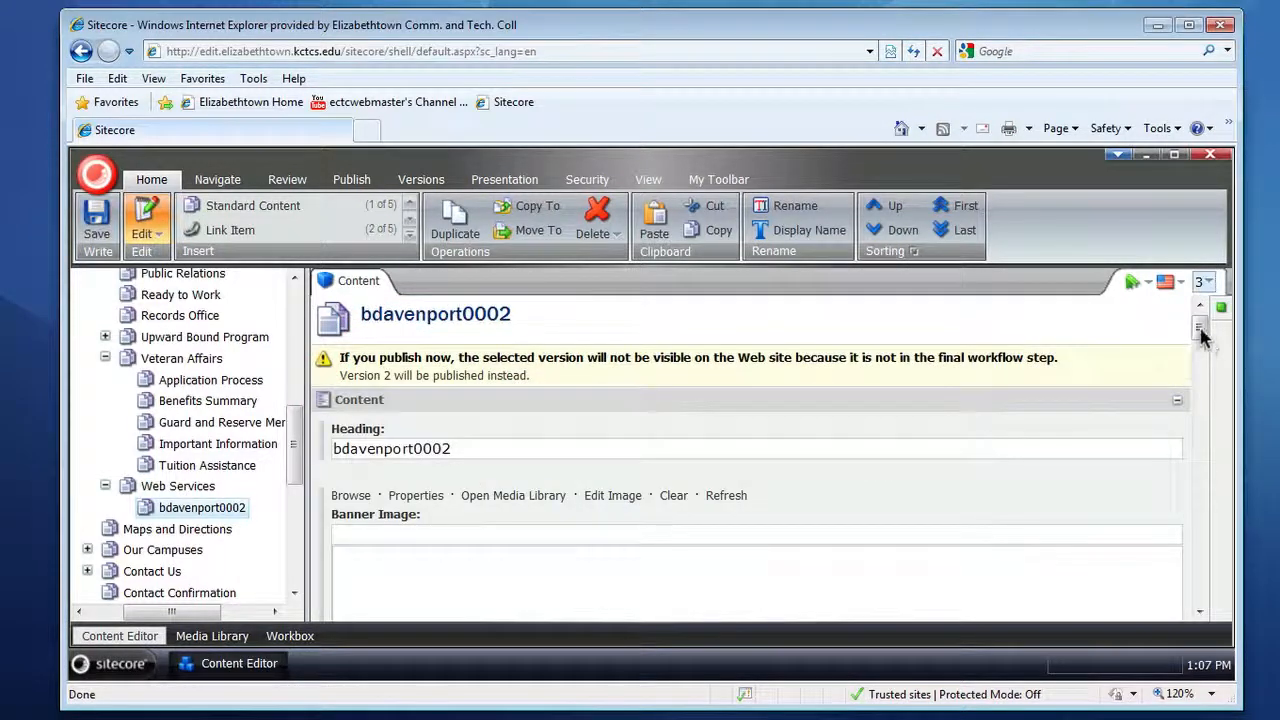
Examine the banner image on the Academics page of the Elizabethtown college website in a separate browser tab, and close that tab.
drag(1200, 333, 1200, 348)
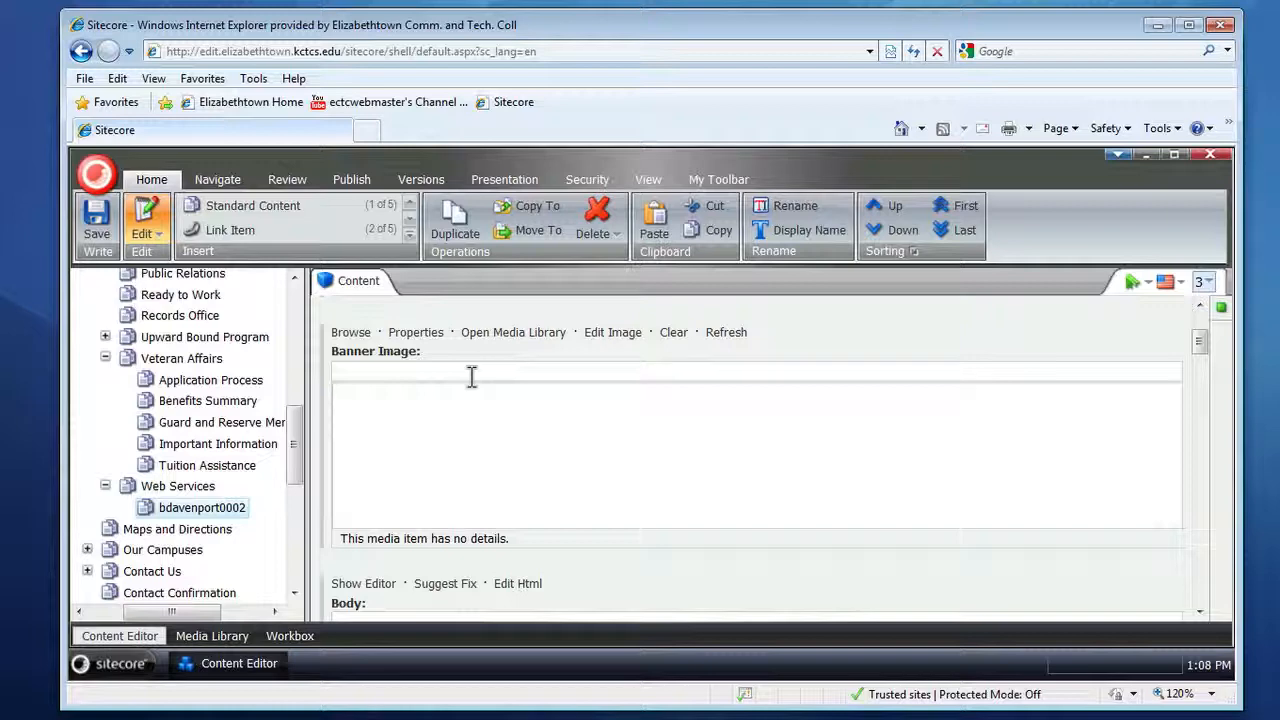
click(366, 130)
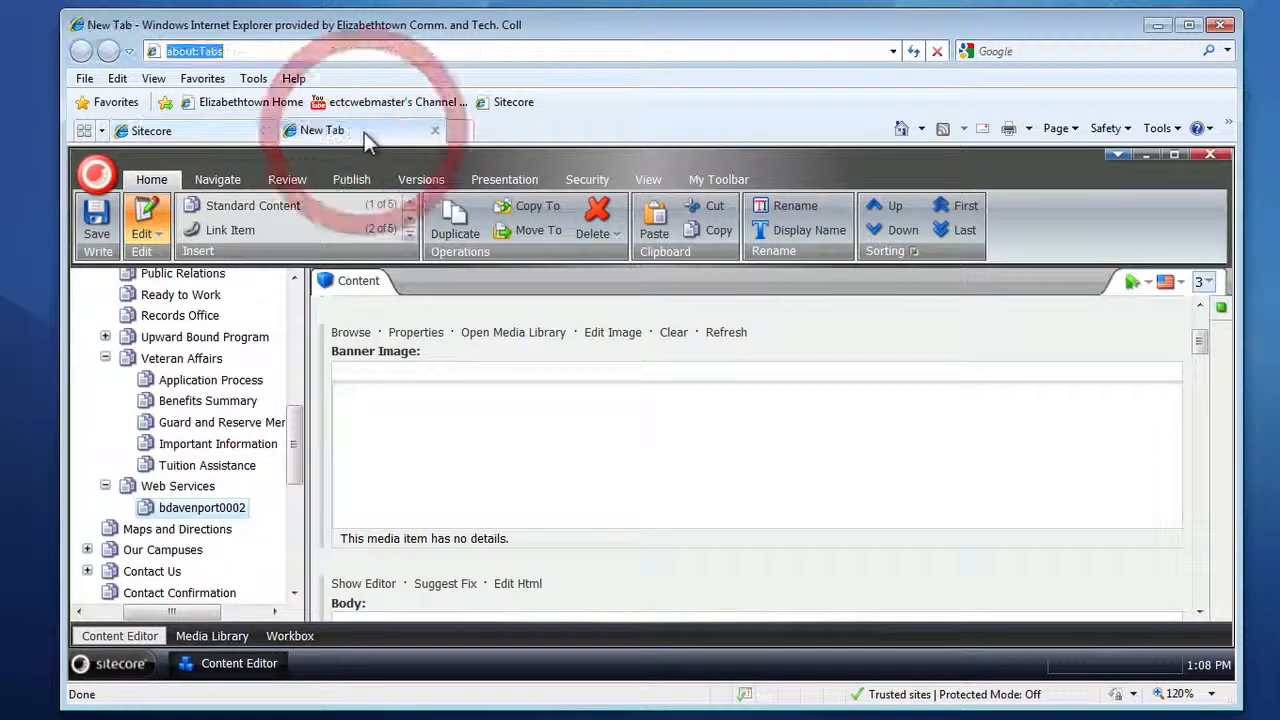
click(246, 102)
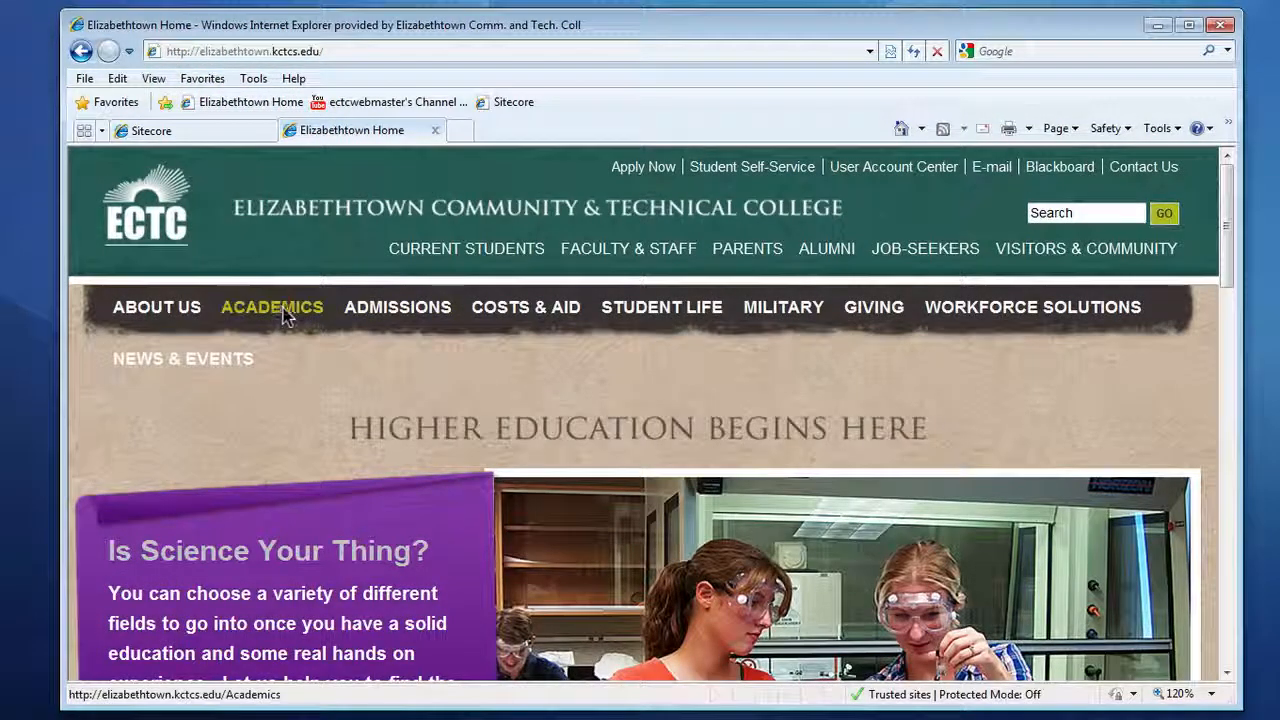
click(285, 316)
drag(1227, 282, 1228, 330)
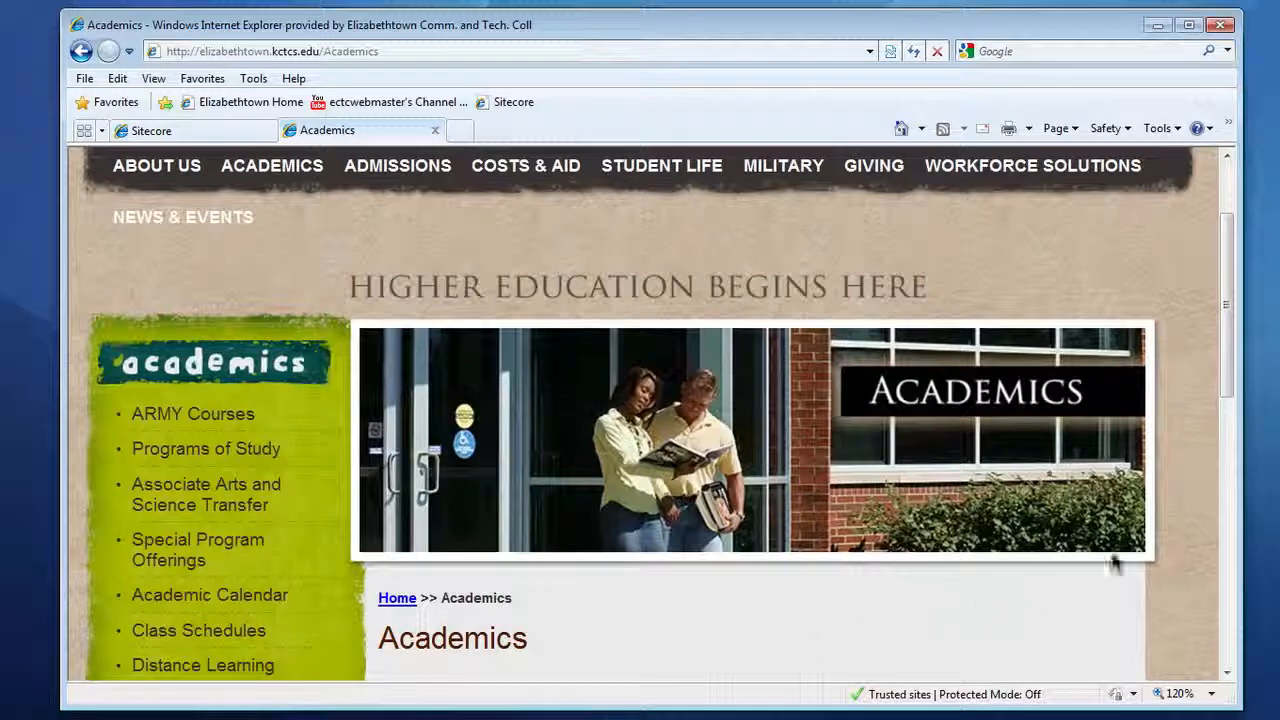
drag(1229, 306, 1228, 340)
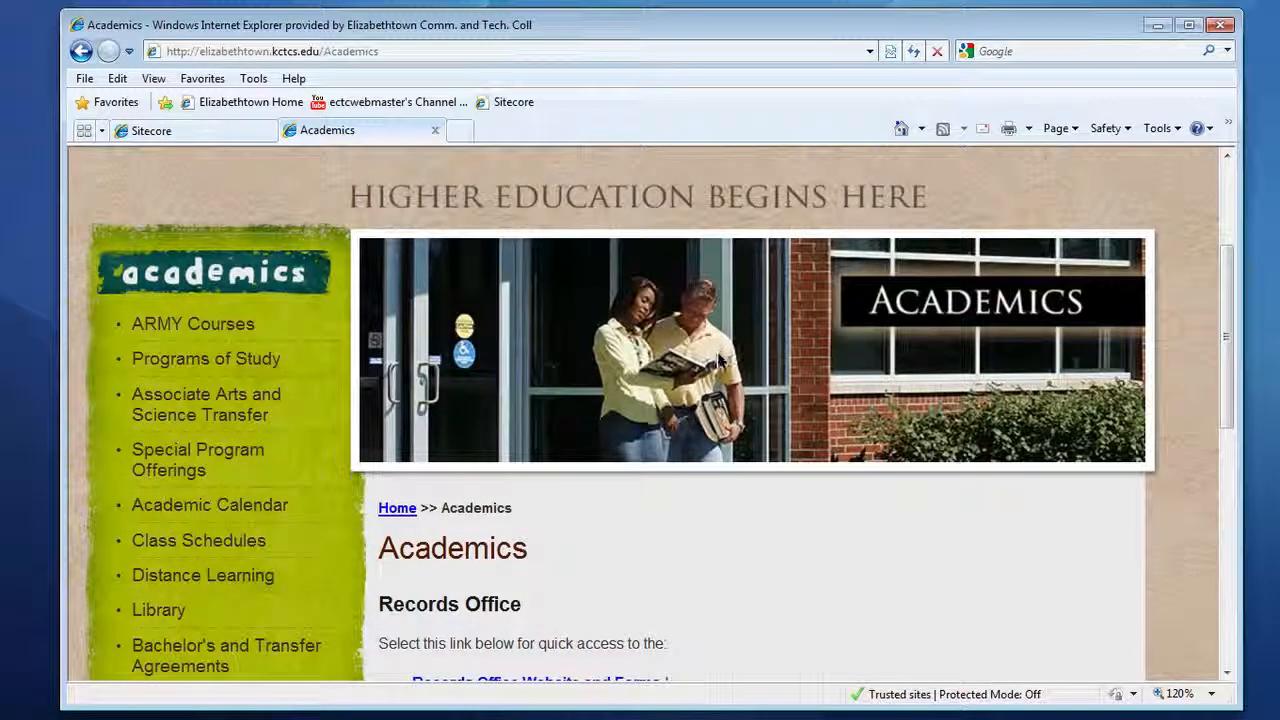
click(436, 131)
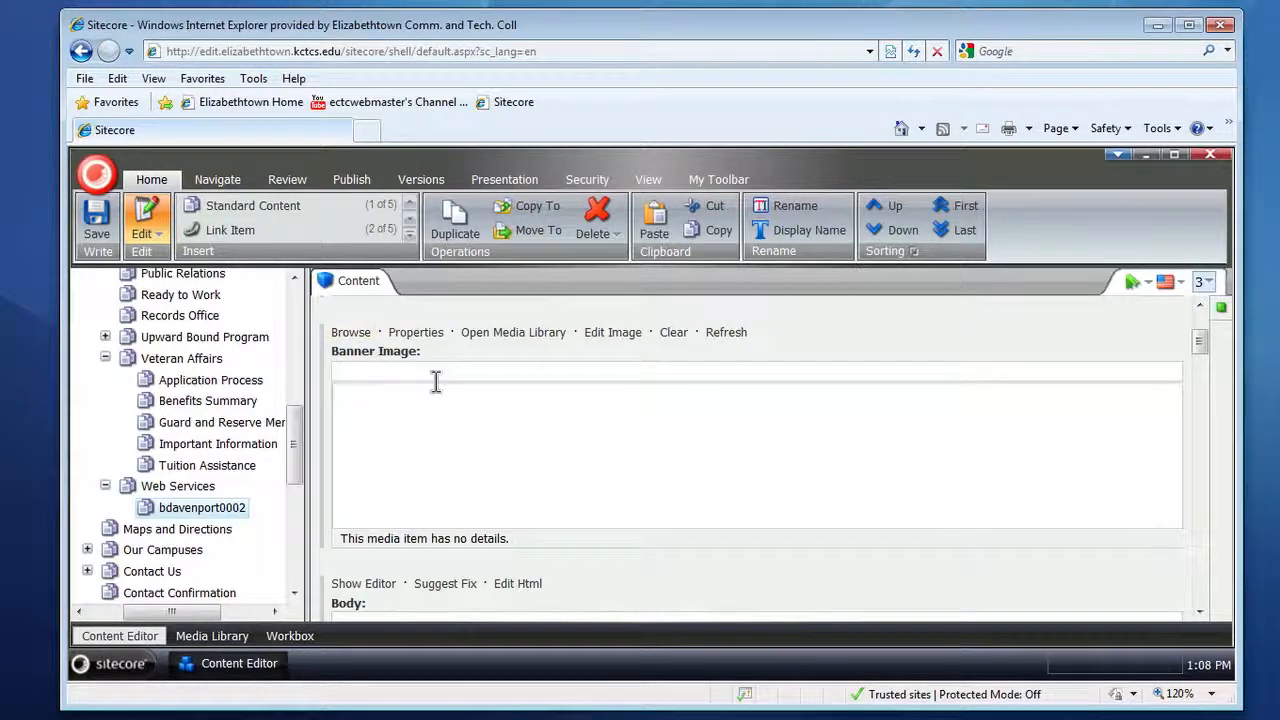
Browse the media library for a banner image, opening the images folder of the page's own folder under Elizabethtown/About/Offices_Departments/Web_Services.
click(352, 338)
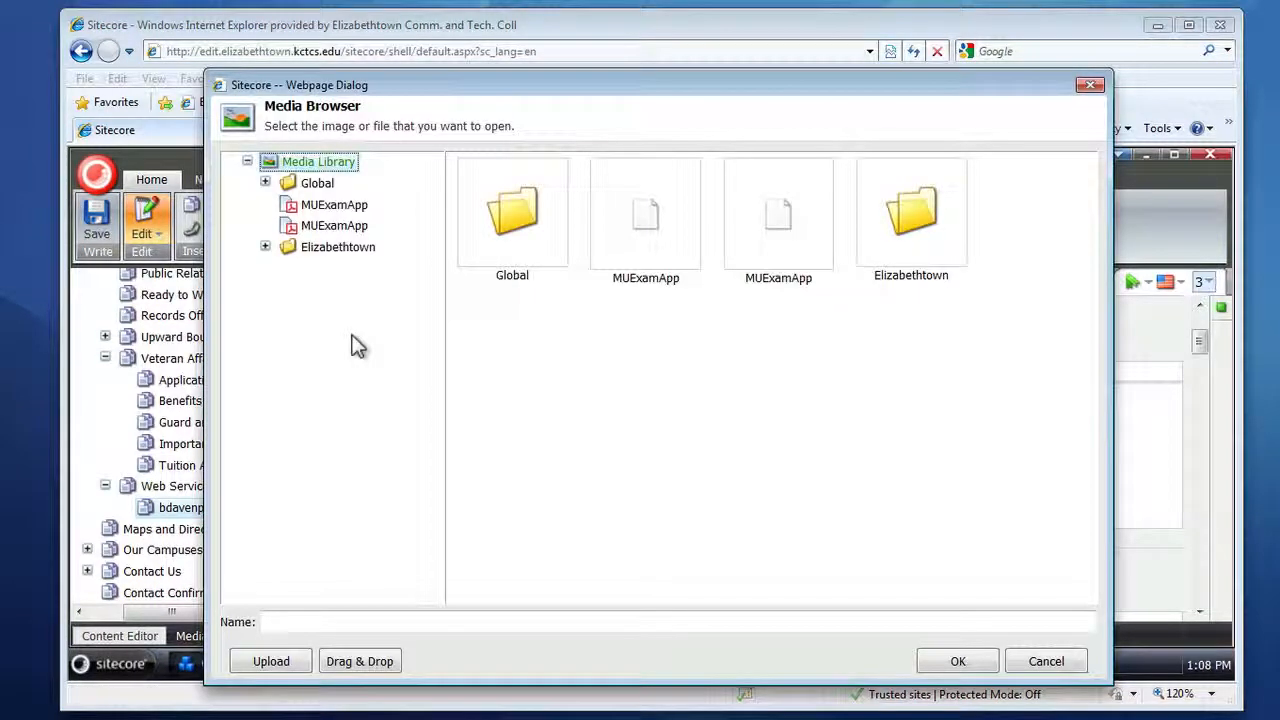
click(265, 247)
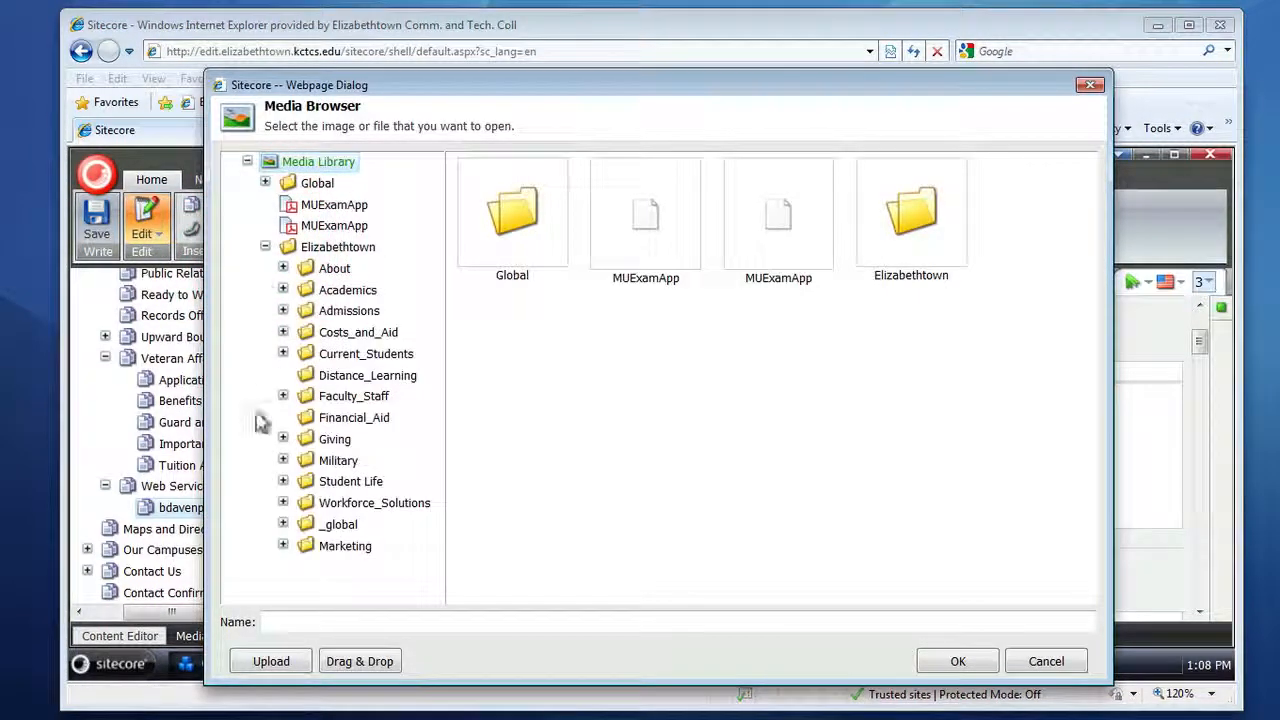
click(283, 268)
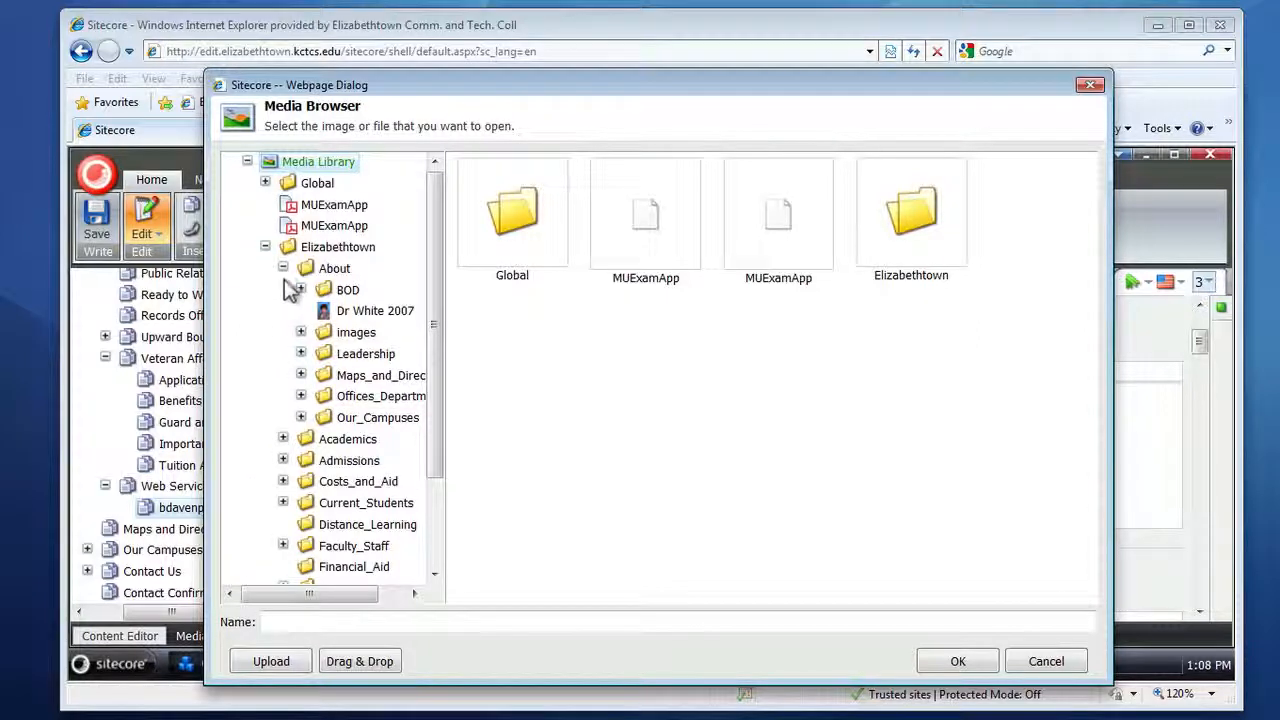
click(301, 396)
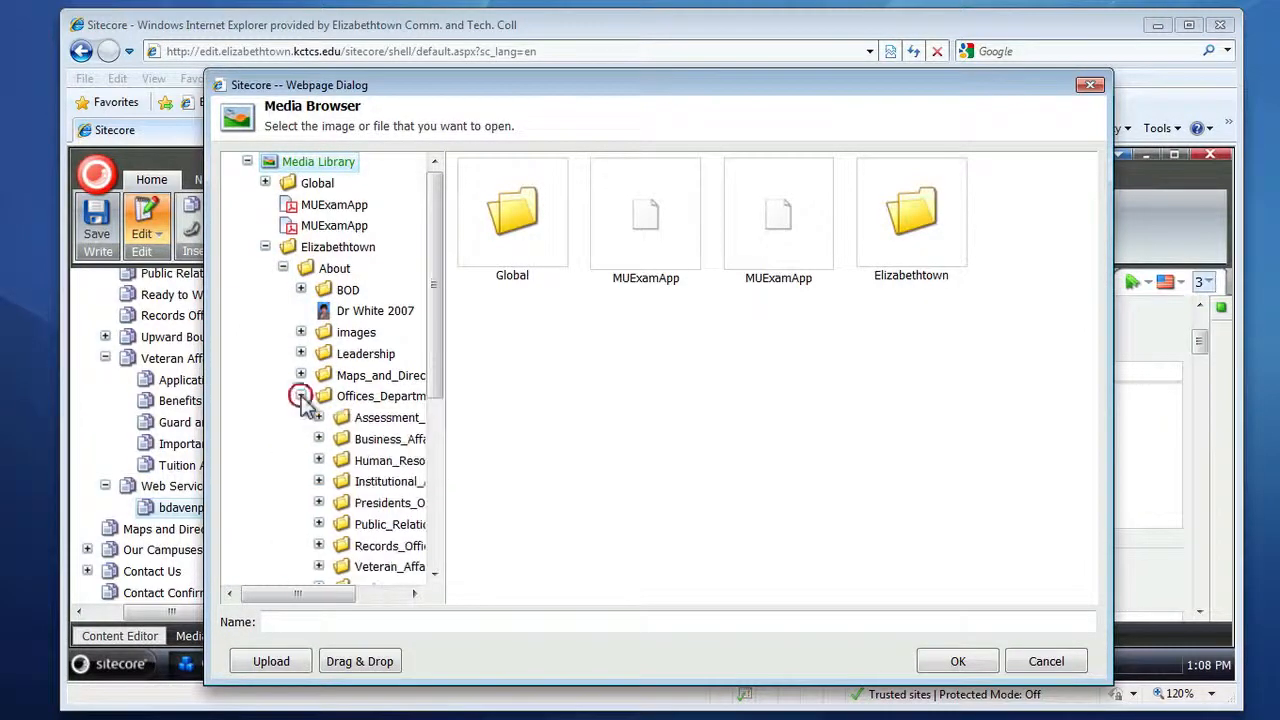
drag(317, 597, 363, 612)
drag(434, 360, 428, 437)
click(237, 440)
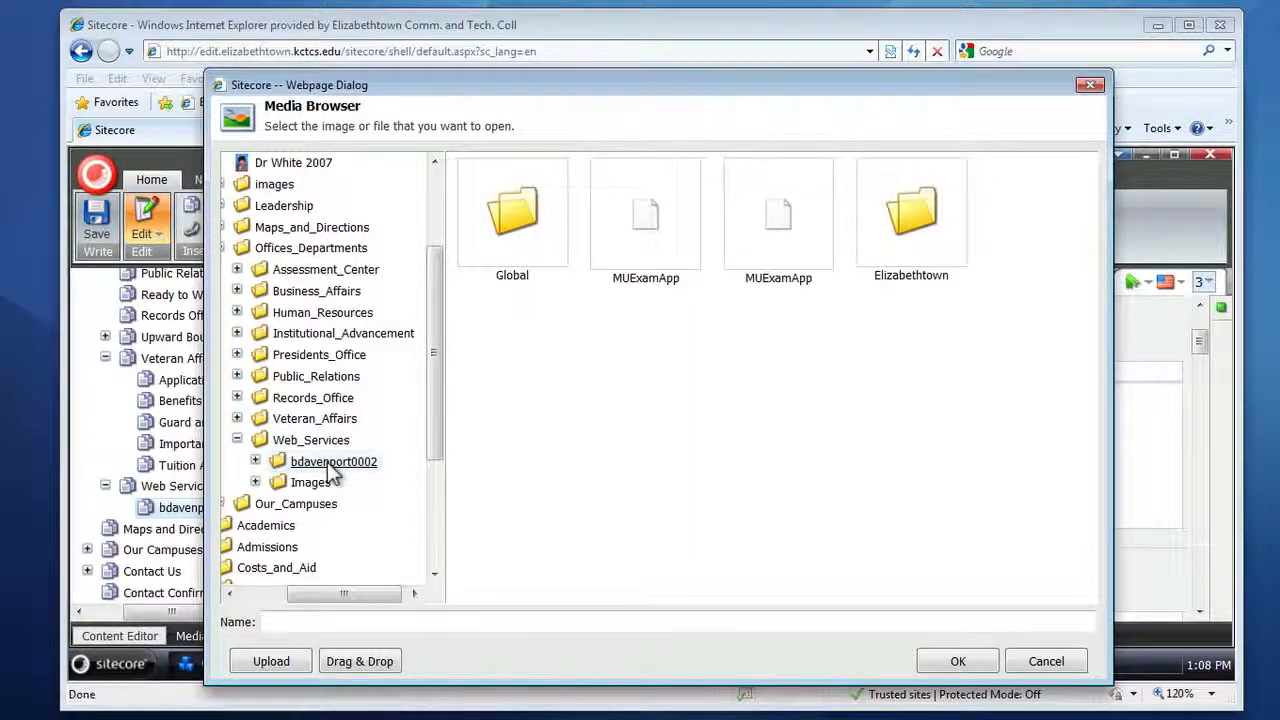
click(256, 462)
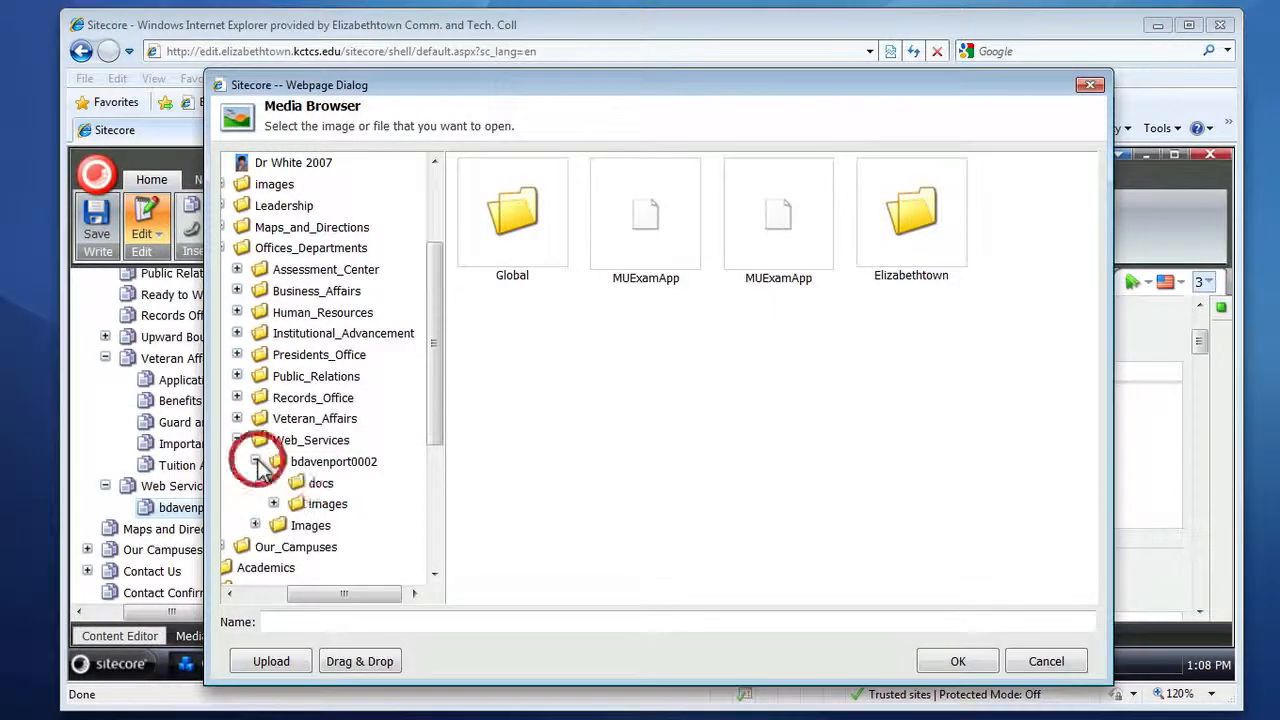
double_click(328, 504)
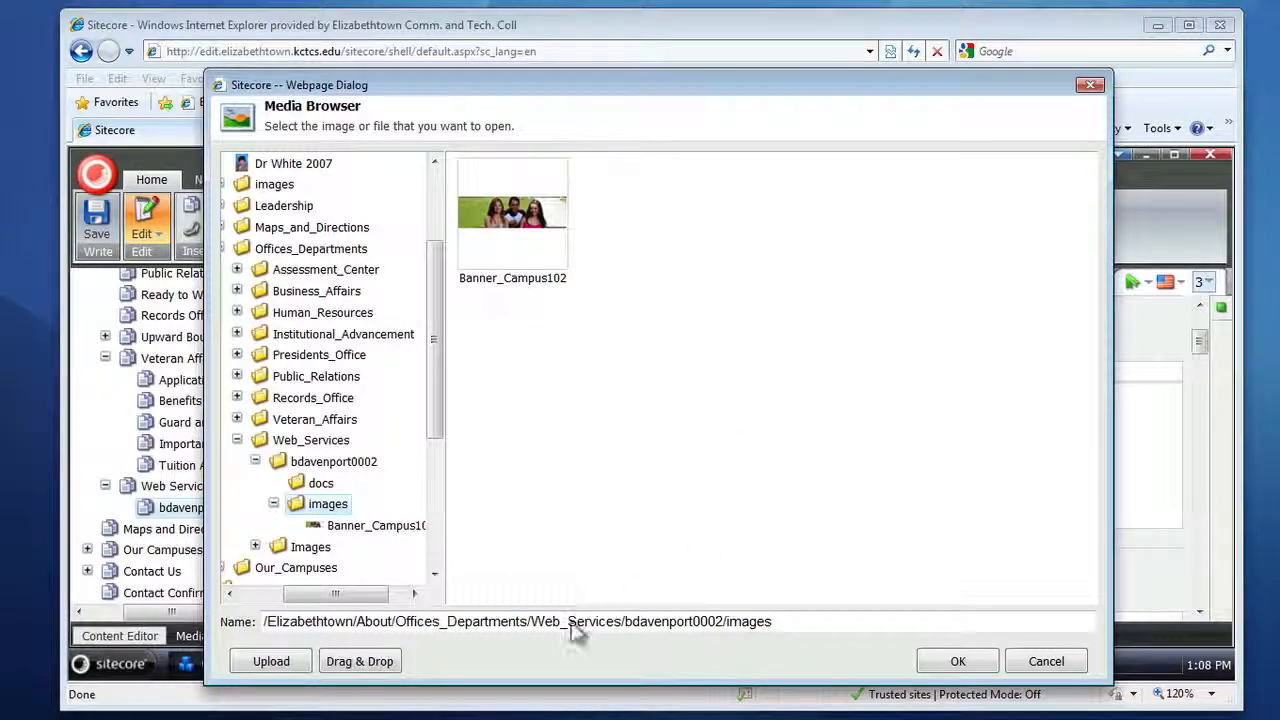
Set Banner_Campus102 as the page's banner image and save the page.
click(493, 210)
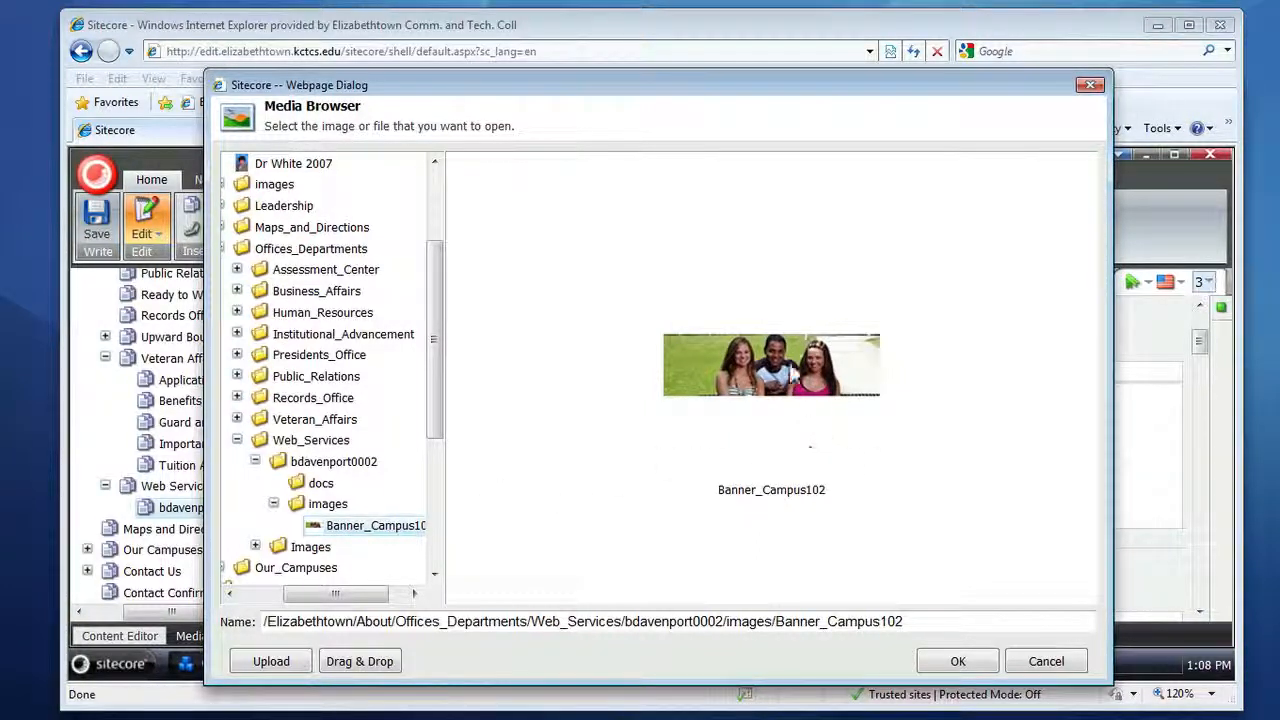
click(955, 662)
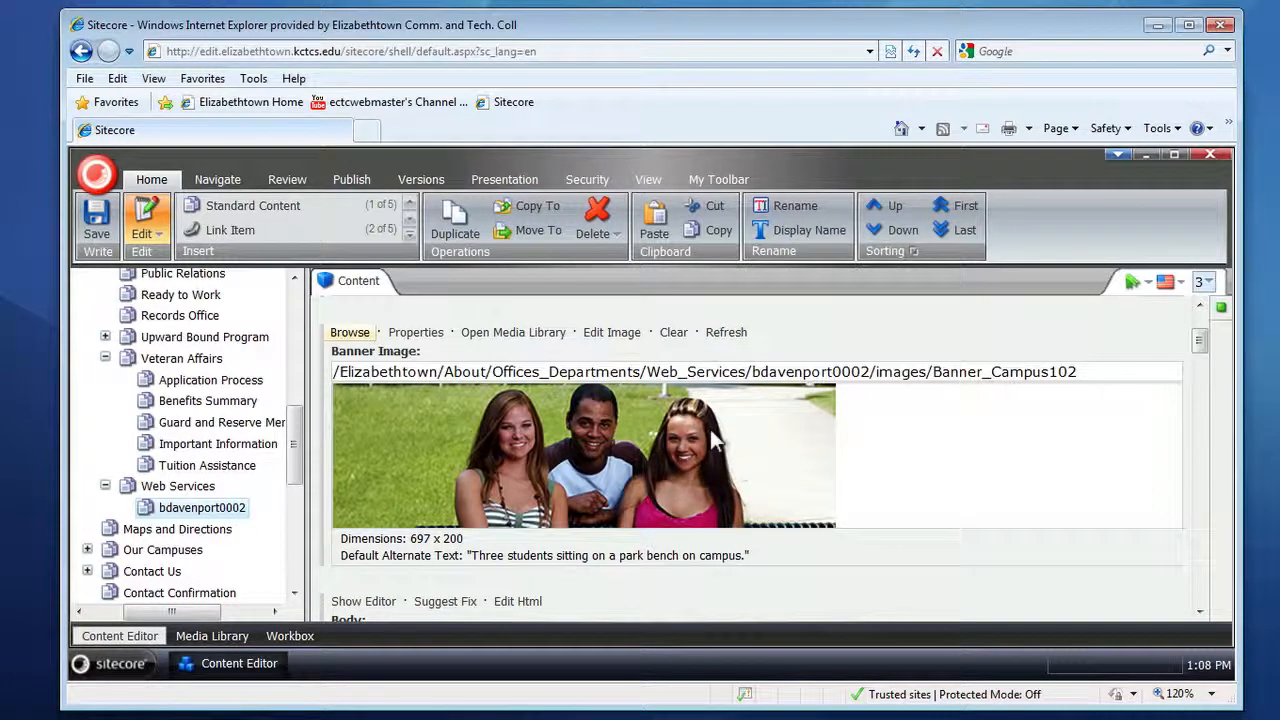
click(96, 212)
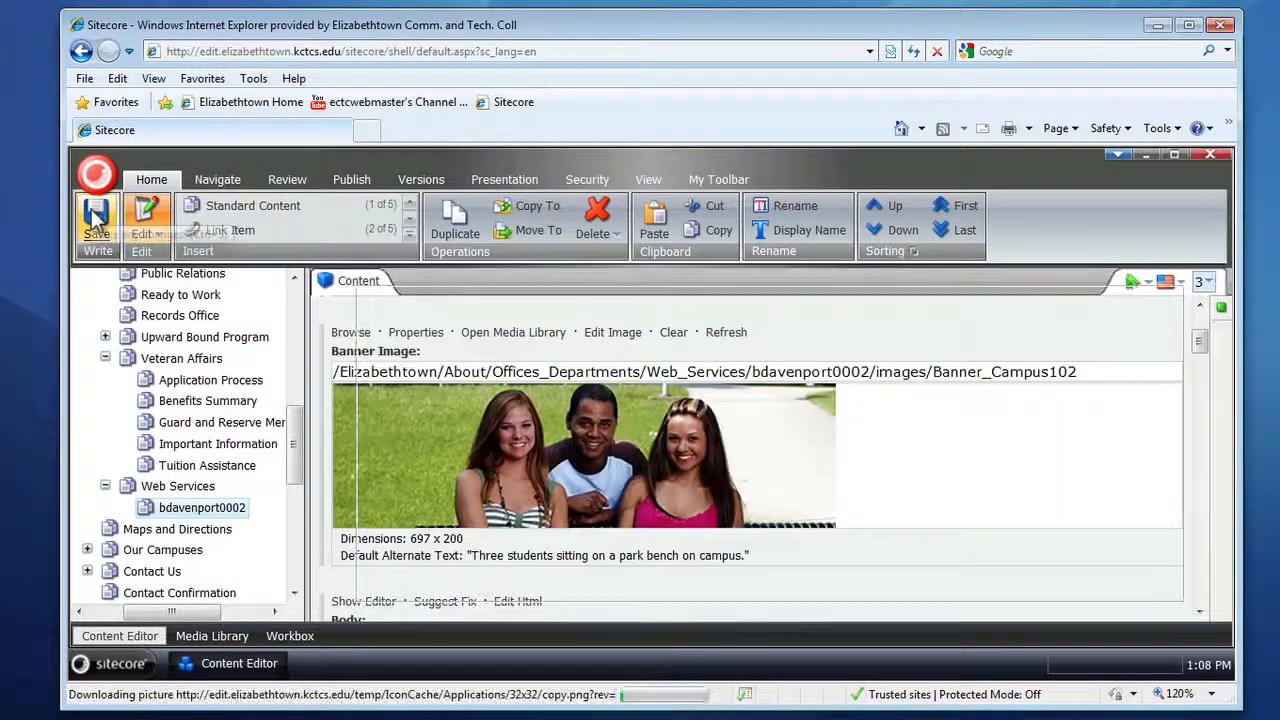
Preview the page and examine how the banner image appears on it.
click(350, 182)
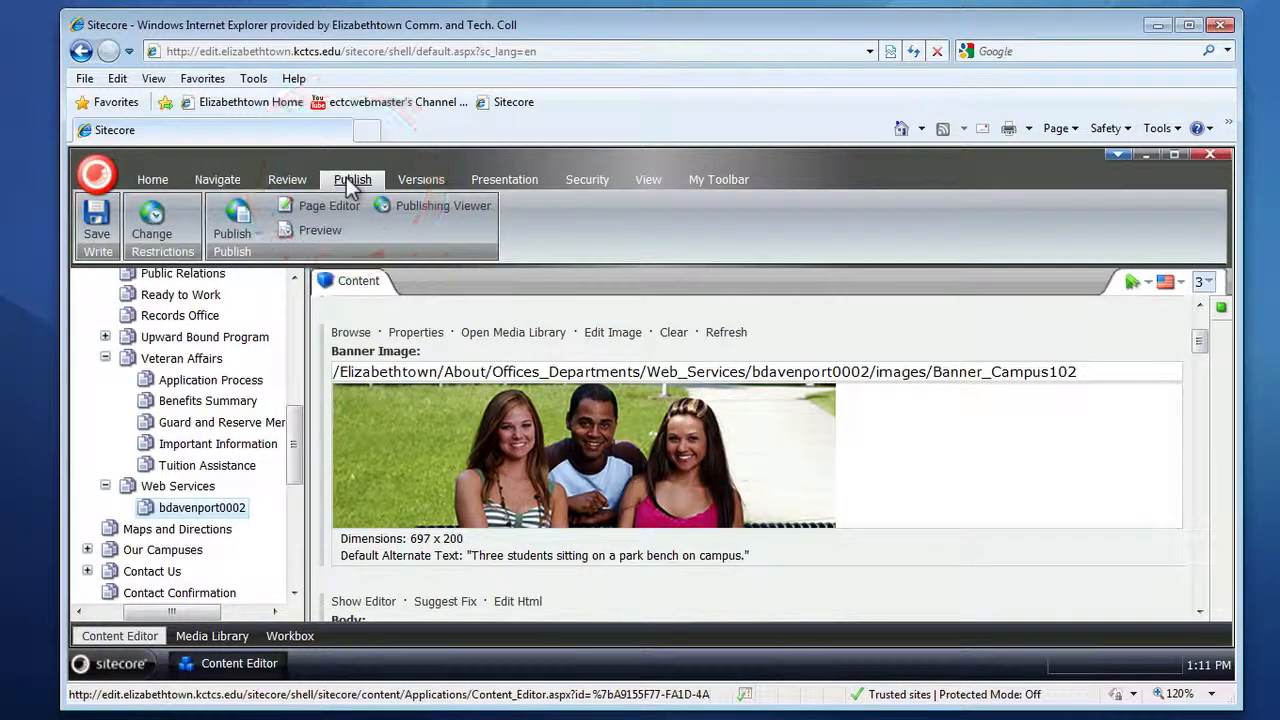
click(318, 234)
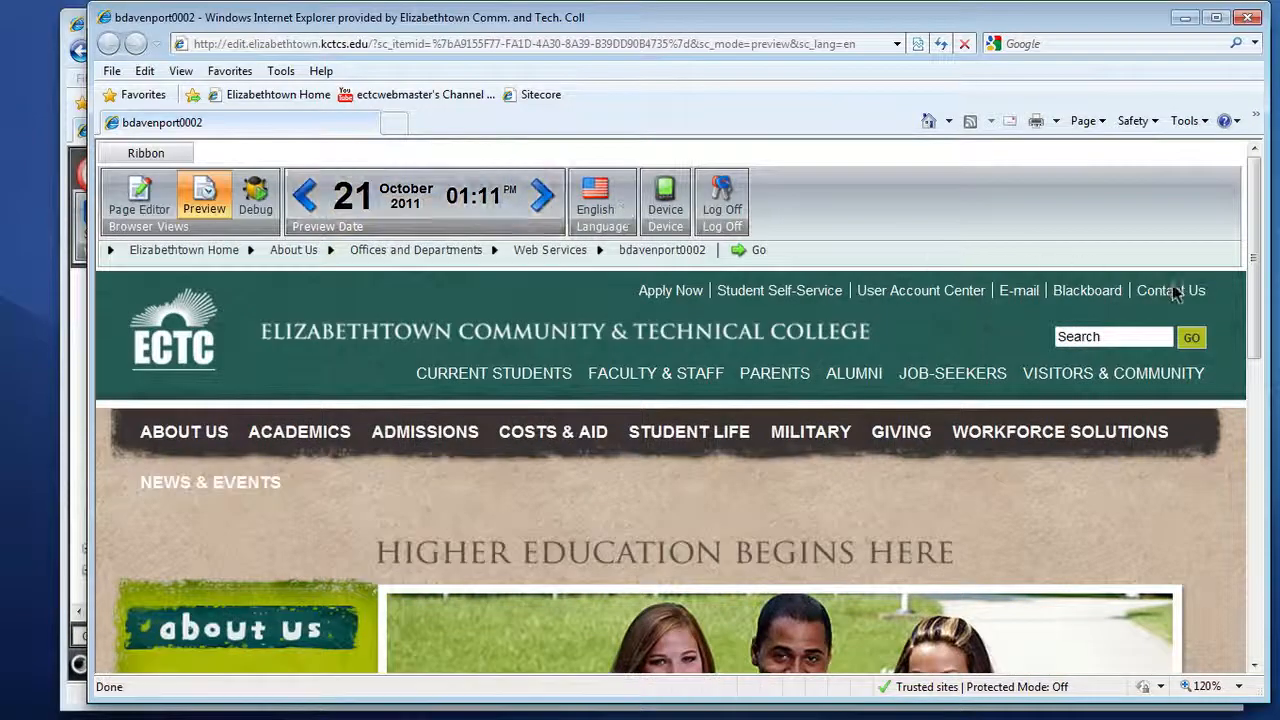
scroll(1208, 297, down, 2)
scroll(1208, 303, down, 1)
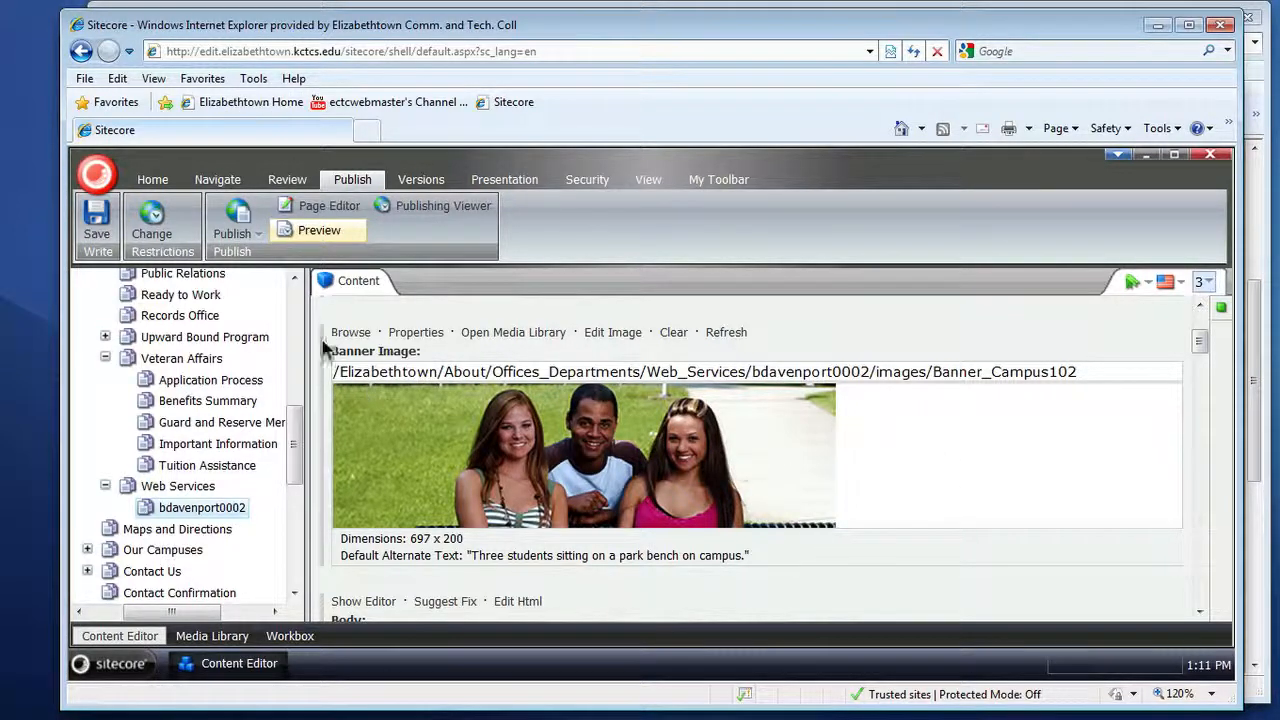
Review the banner image's alternate text, dimension and spacing properties, closing them without changes.
click(416, 334)
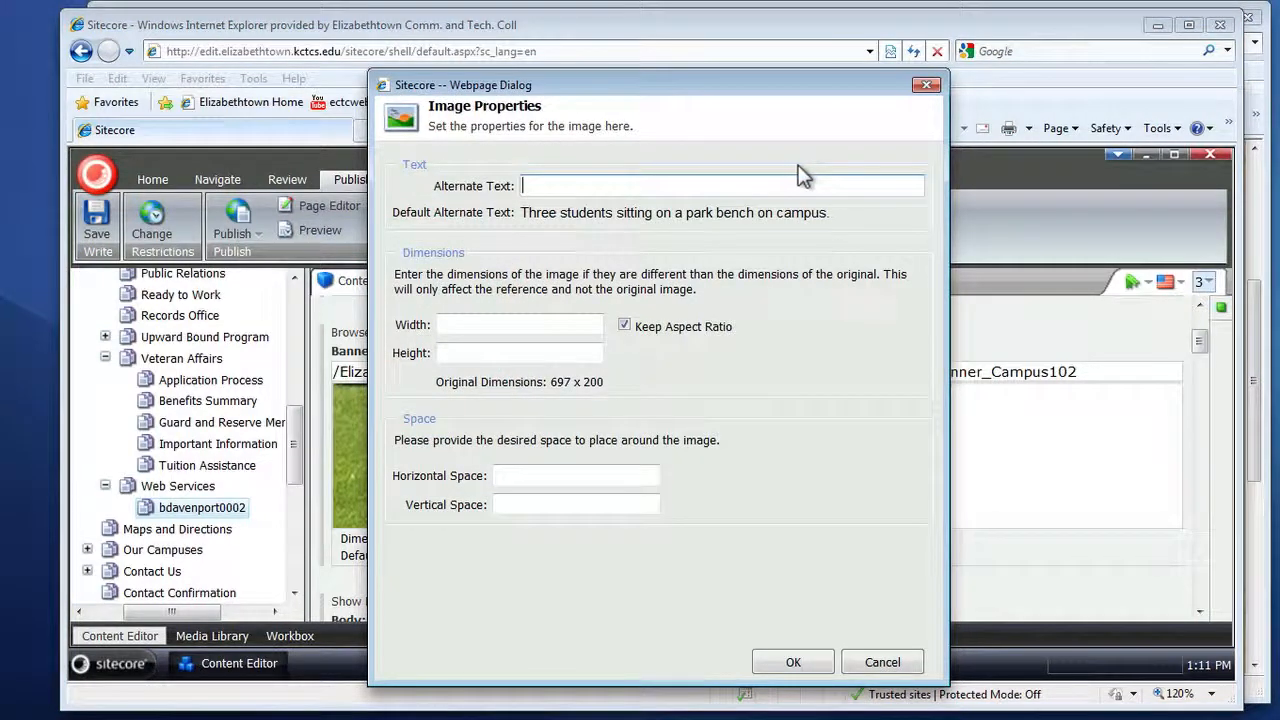
click(522, 212)
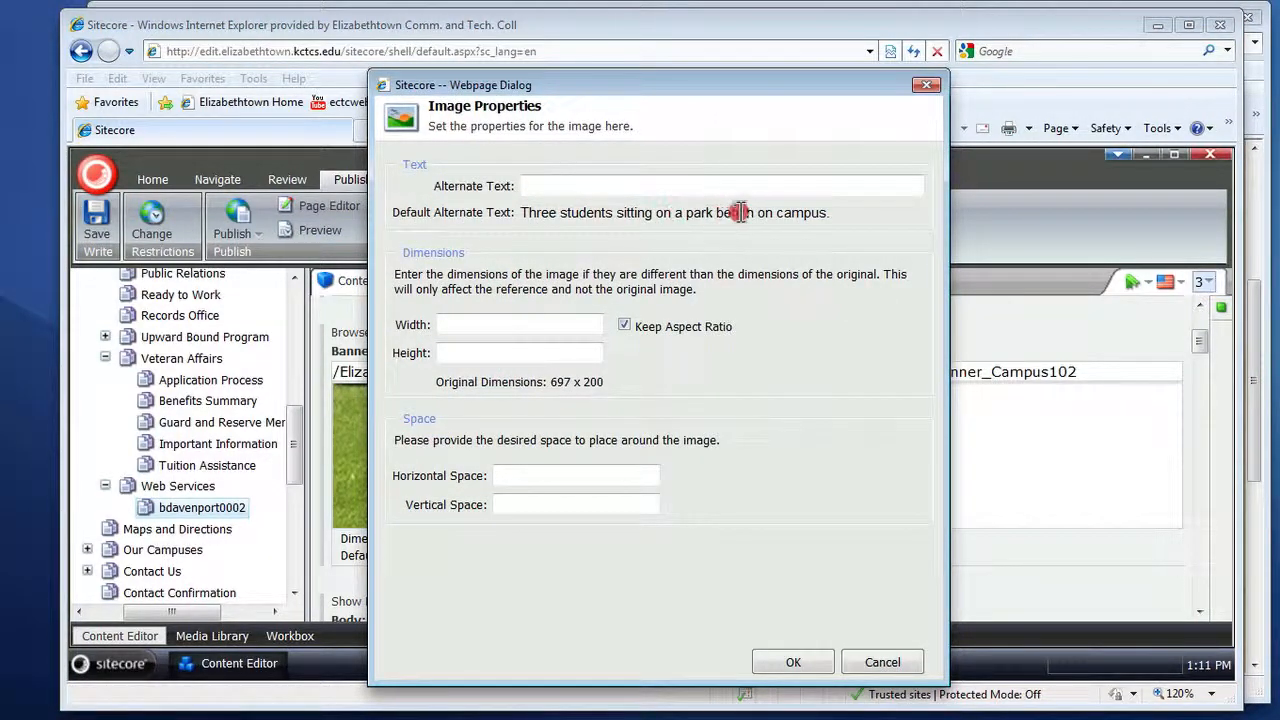
click(826, 212)
drag(826, 212, 380, 205)
click(525, 186)
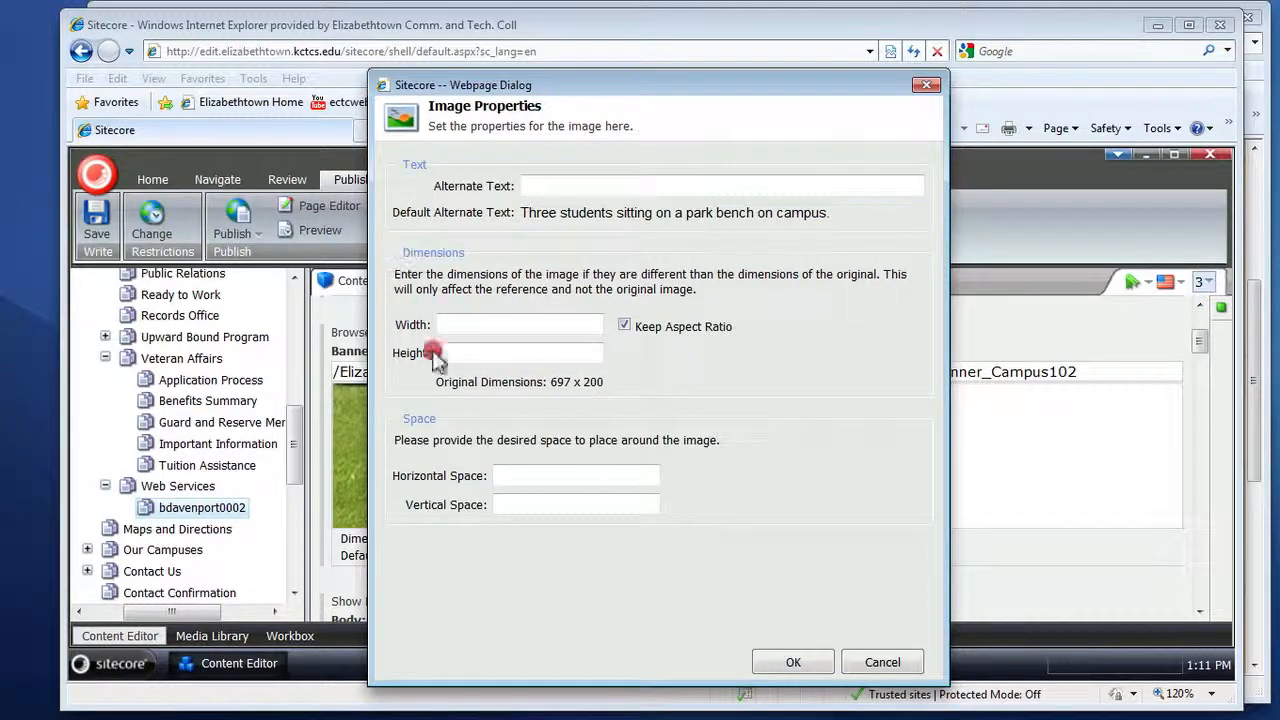
click(600, 566)
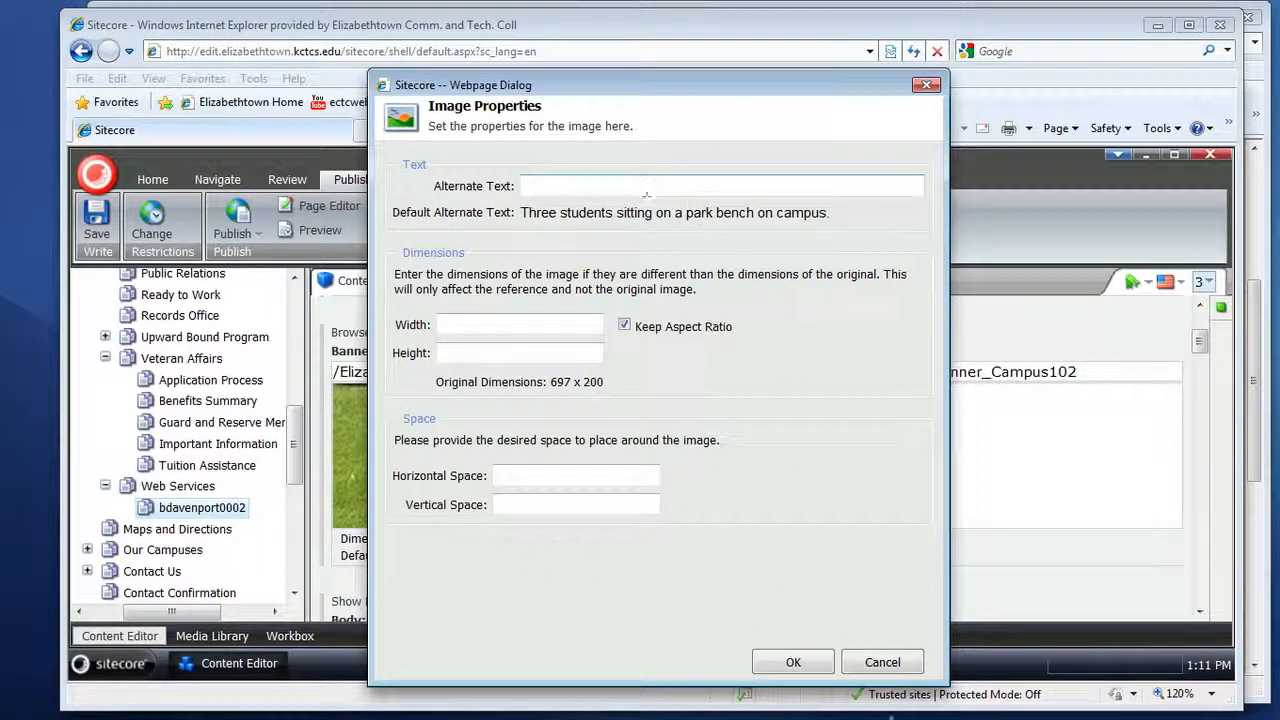
click(882, 662)
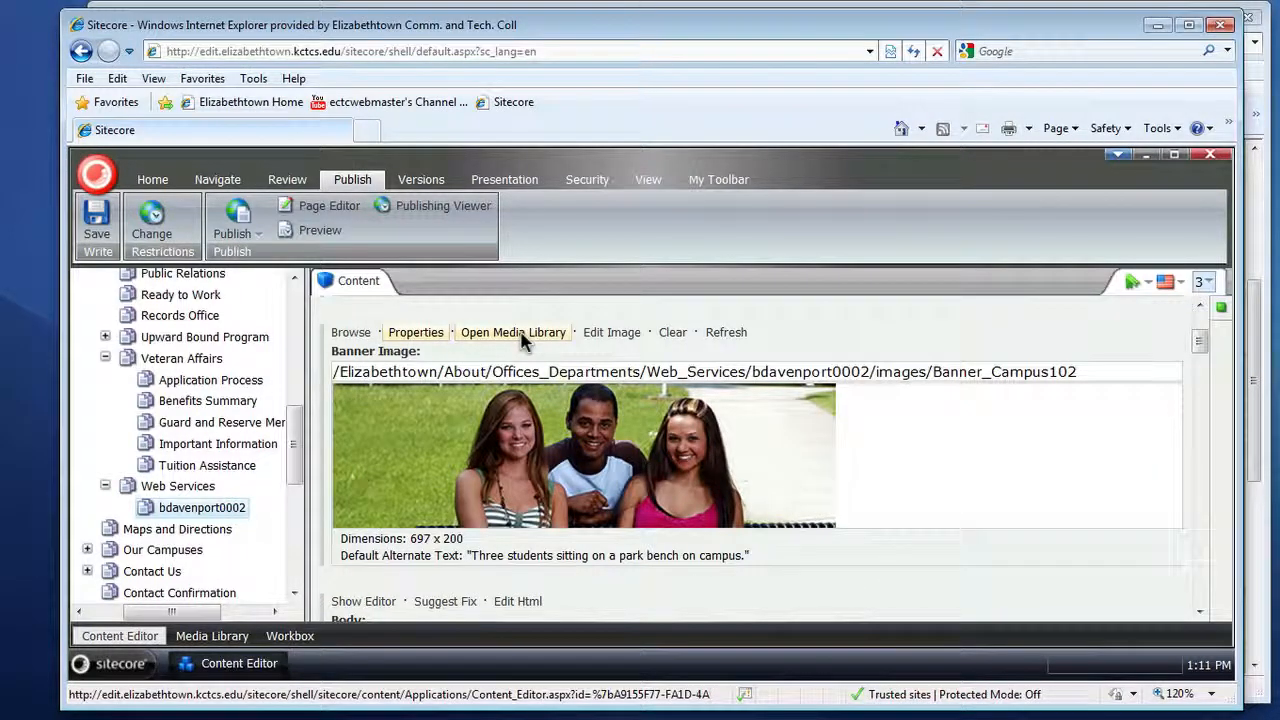
Clear the banner image and browse the media library to the images folder in the page's own folder under Web_Services.
click(673, 334)
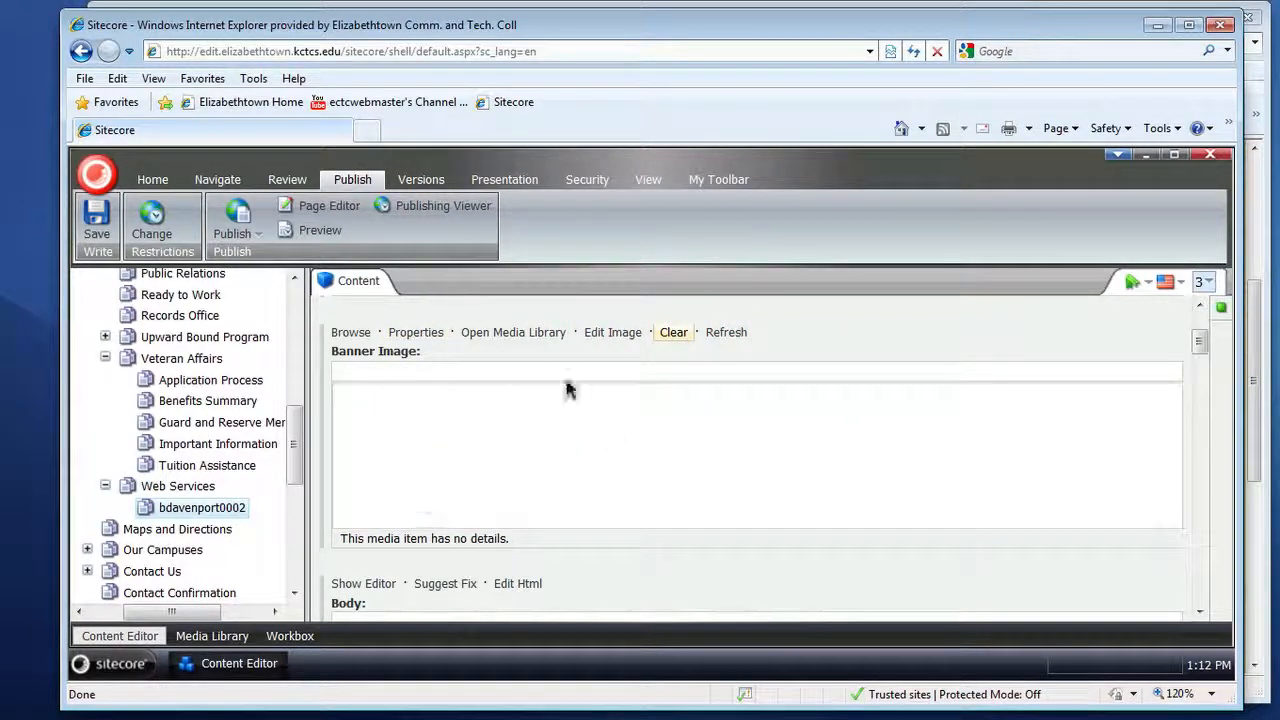
click(350, 334)
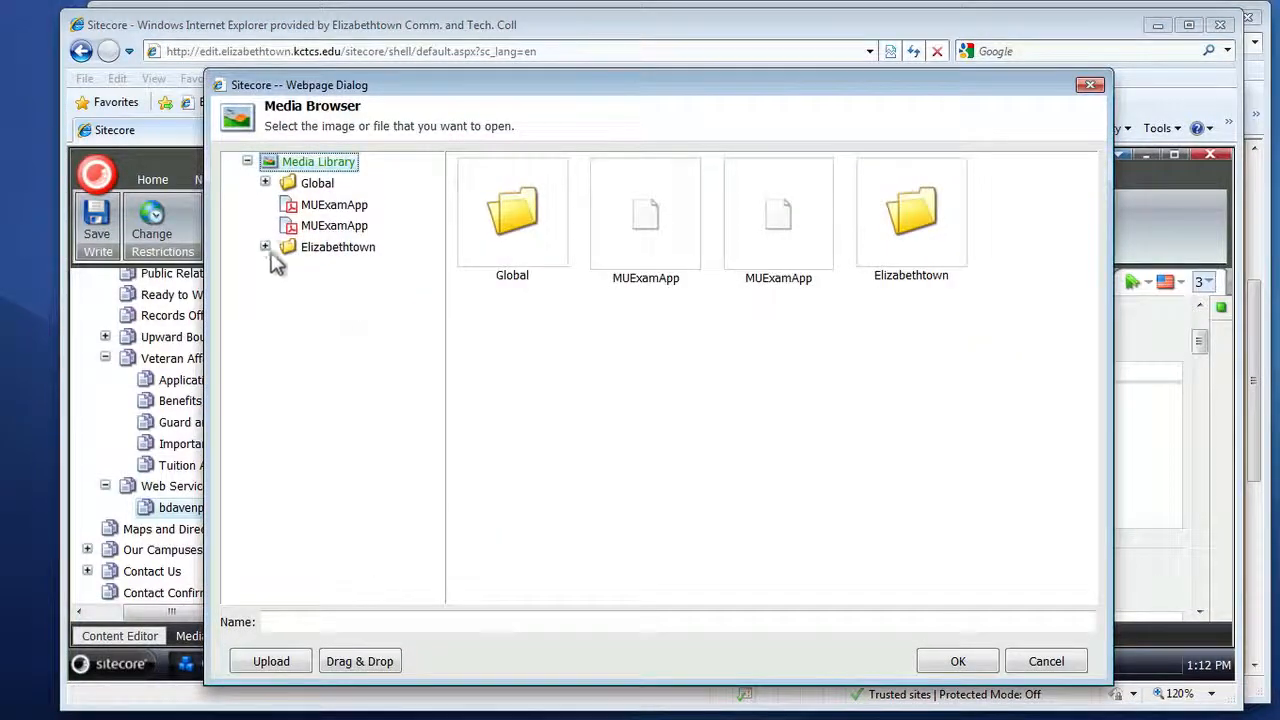
click(265, 247)
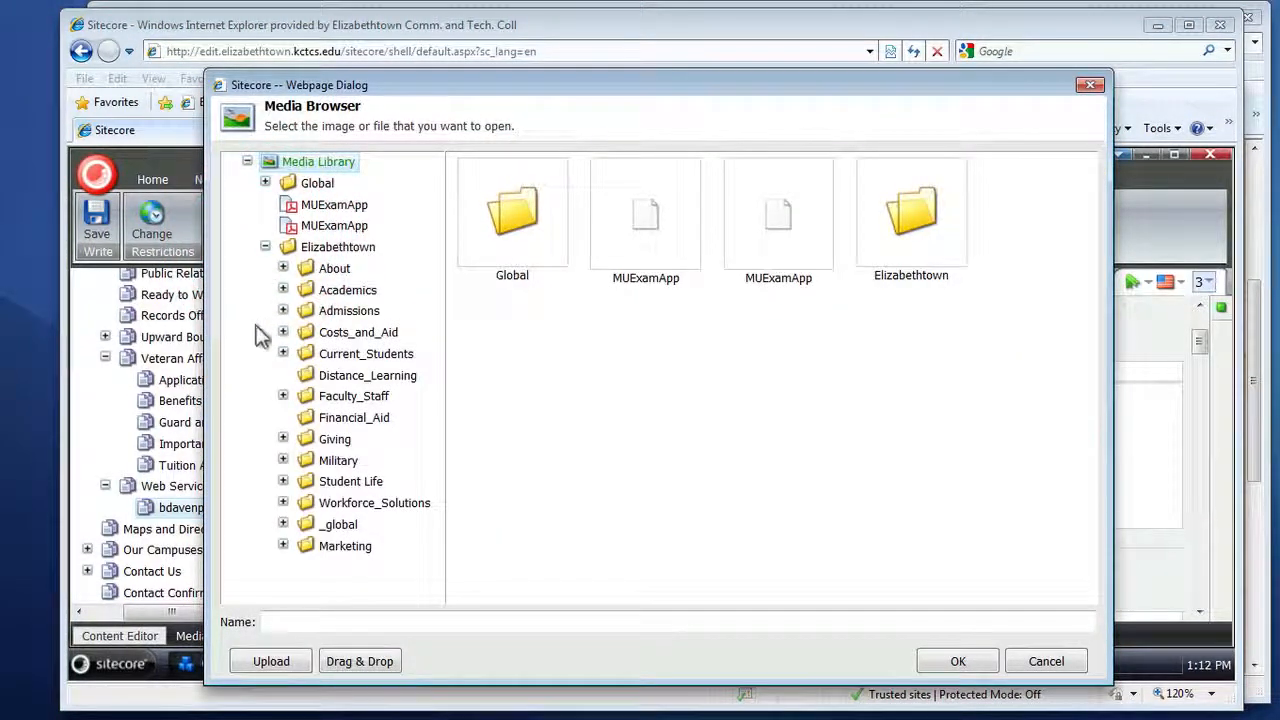
click(283, 268)
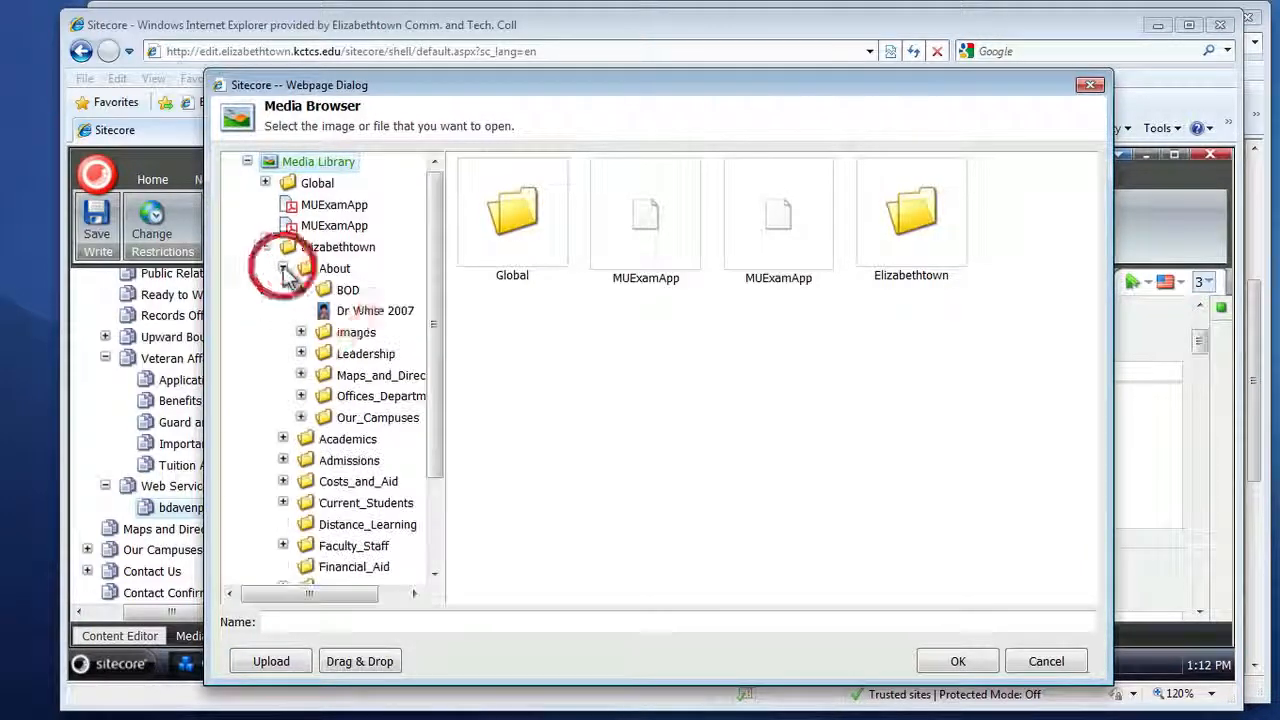
click(301, 396)
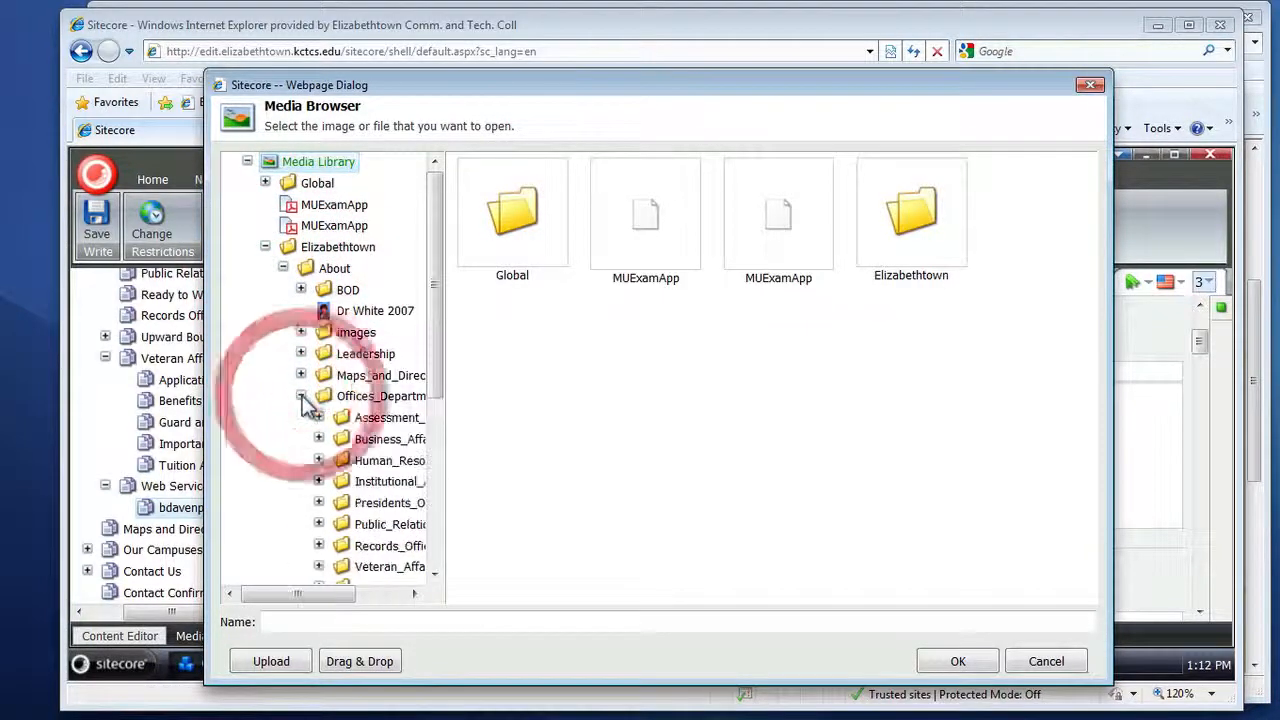
drag(434, 396, 440, 540)
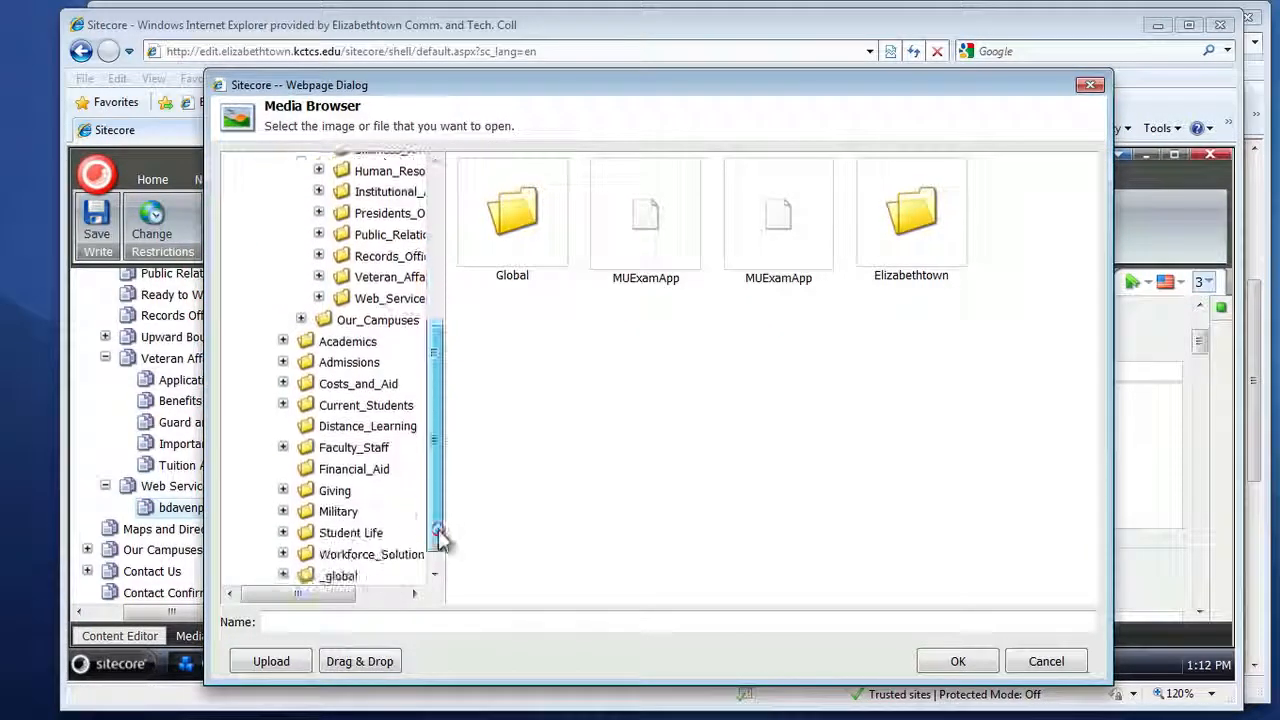
click(318, 298)
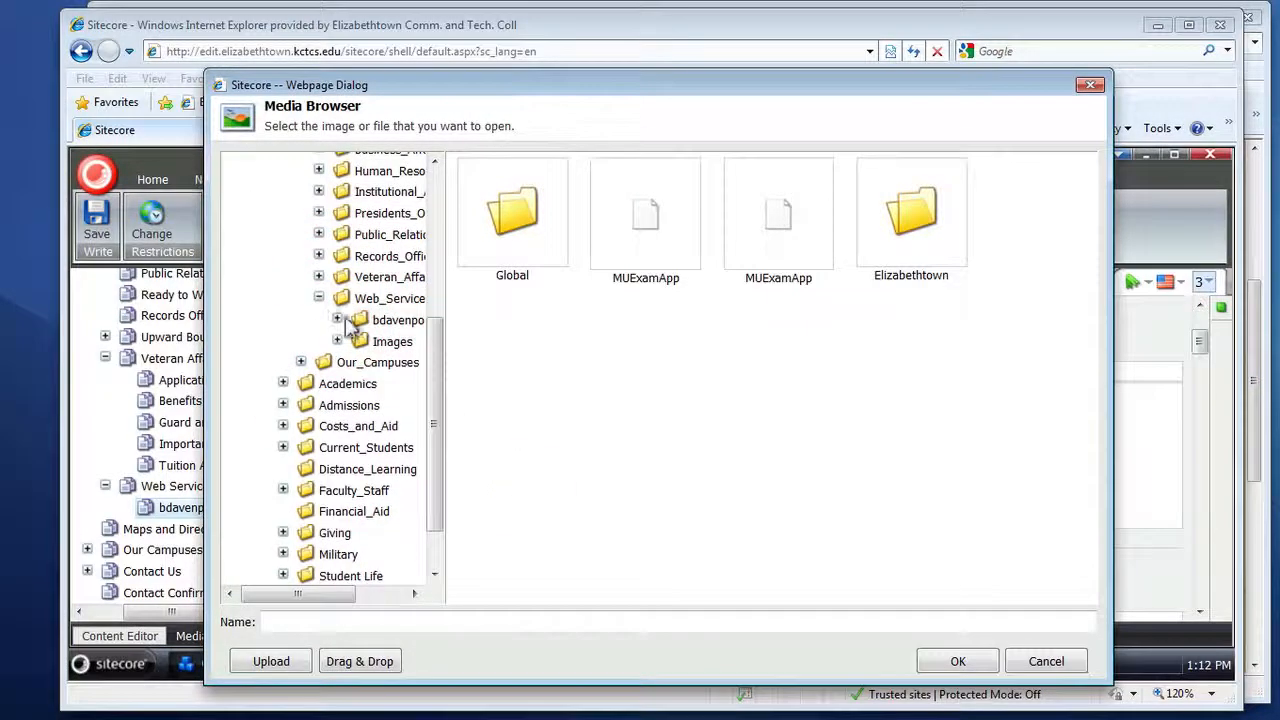
click(337, 319)
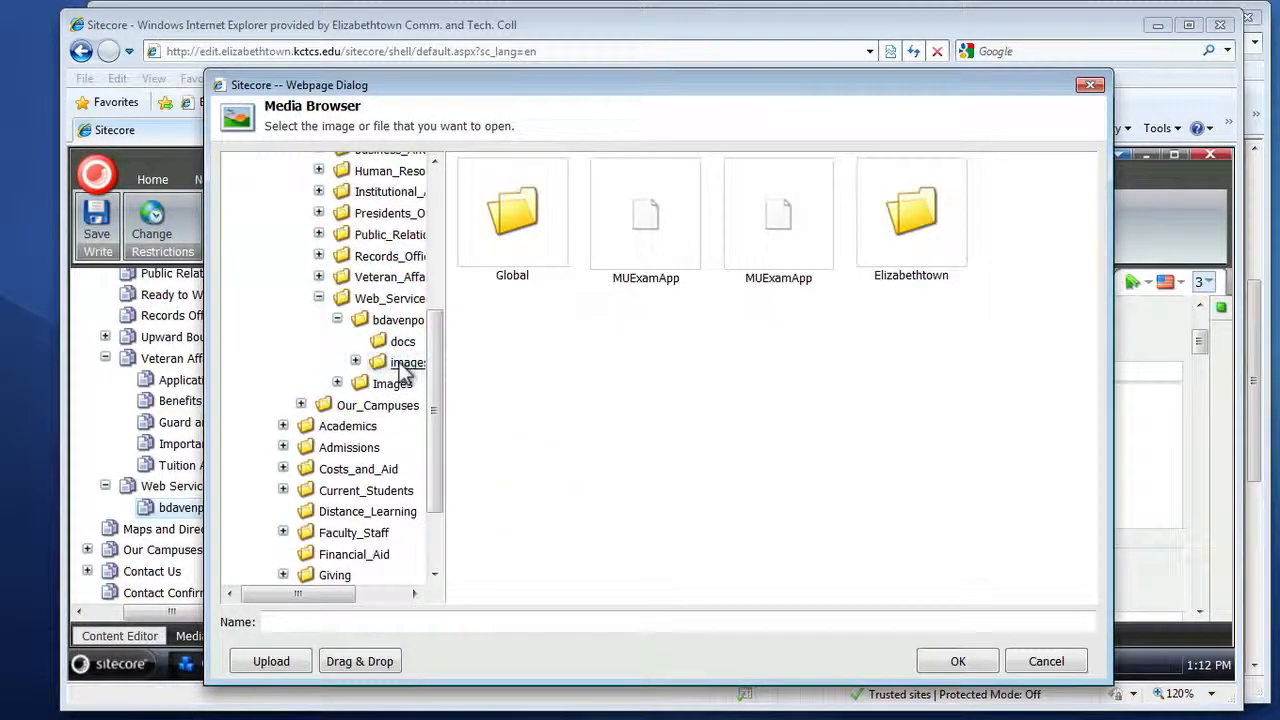
click(405, 364)
drag(294, 596, 357, 596)
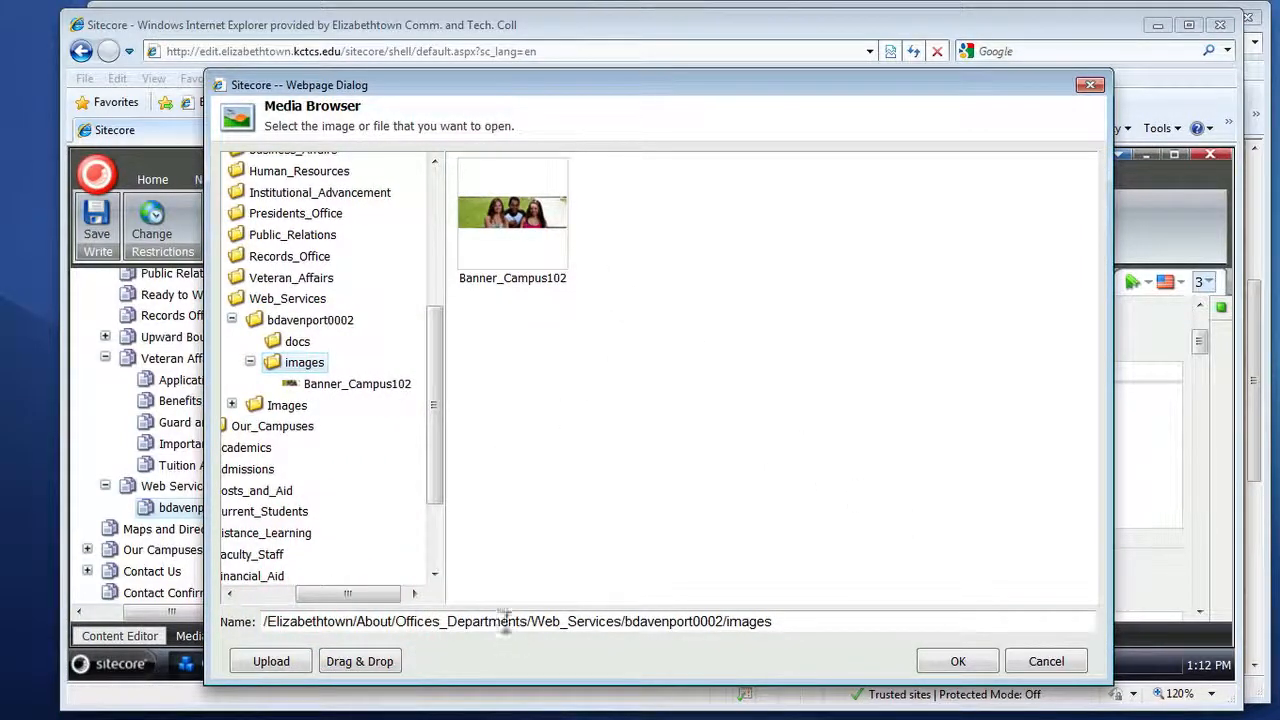
Upload the Banner_Campus5 image from the Desktop into the page's images folder in the media library.
click(240, 658)
click(271, 663)
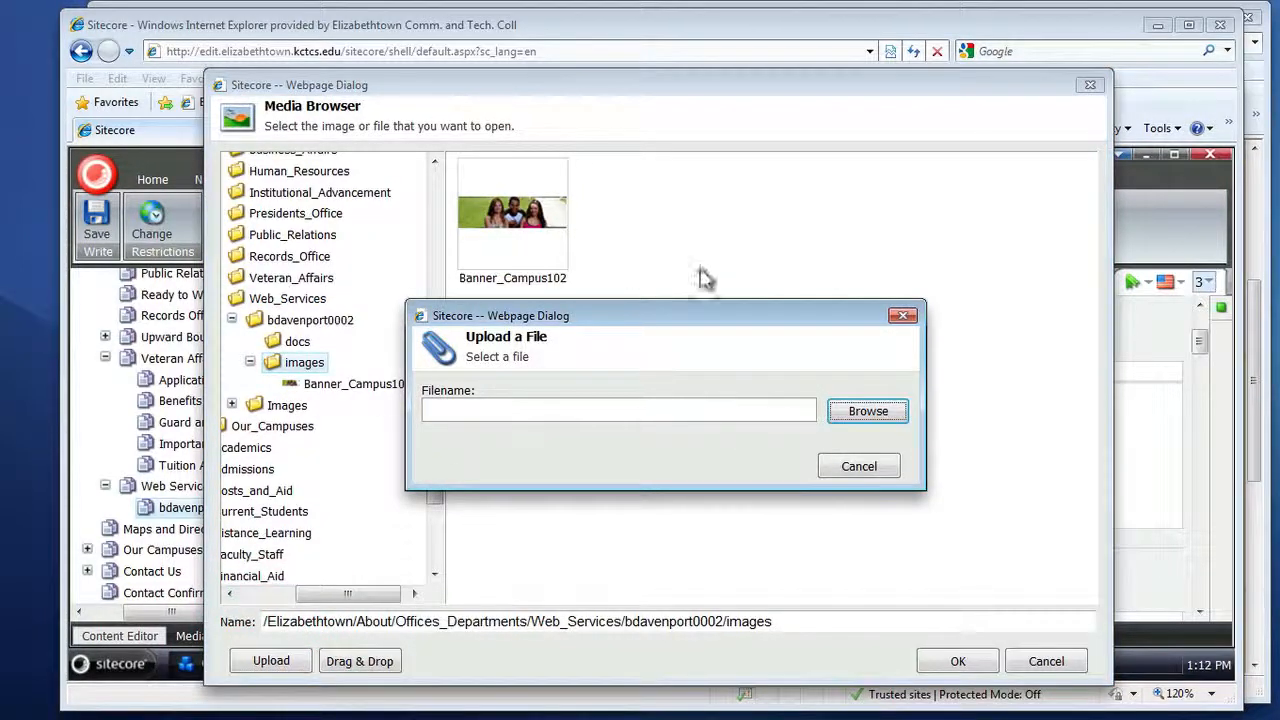
click(878, 418)
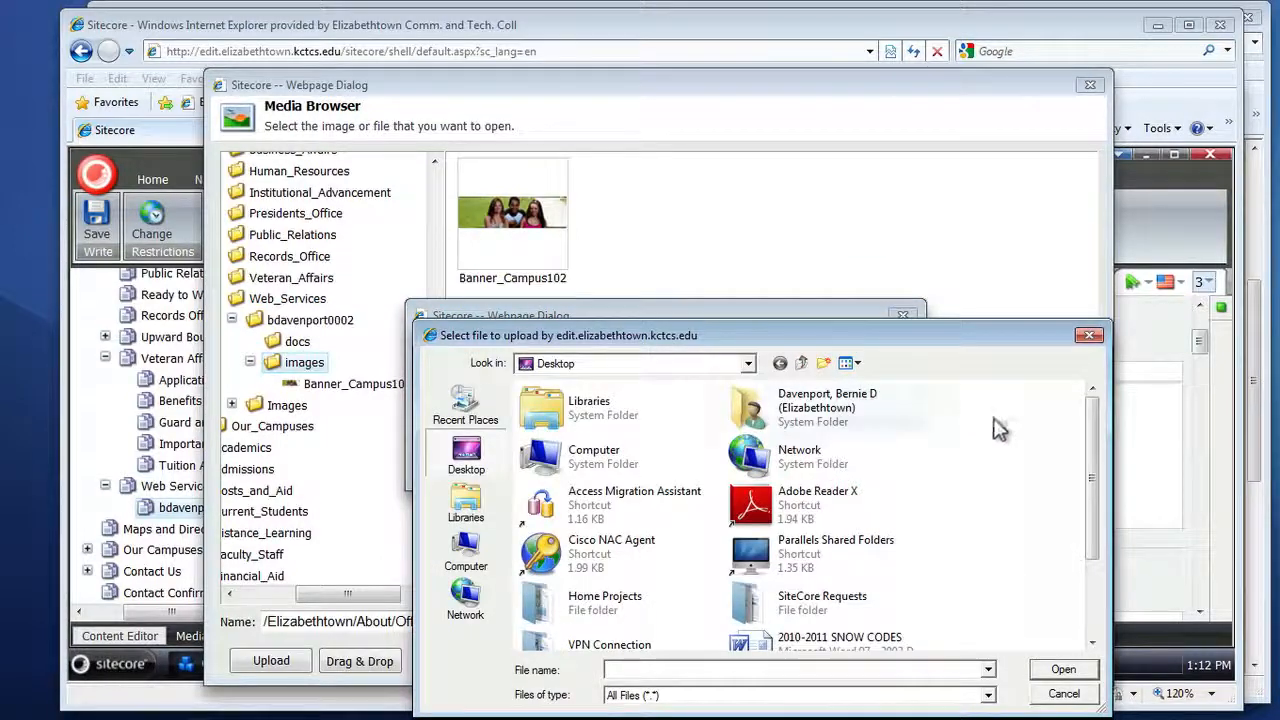
drag(1090, 458, 1066, 600)
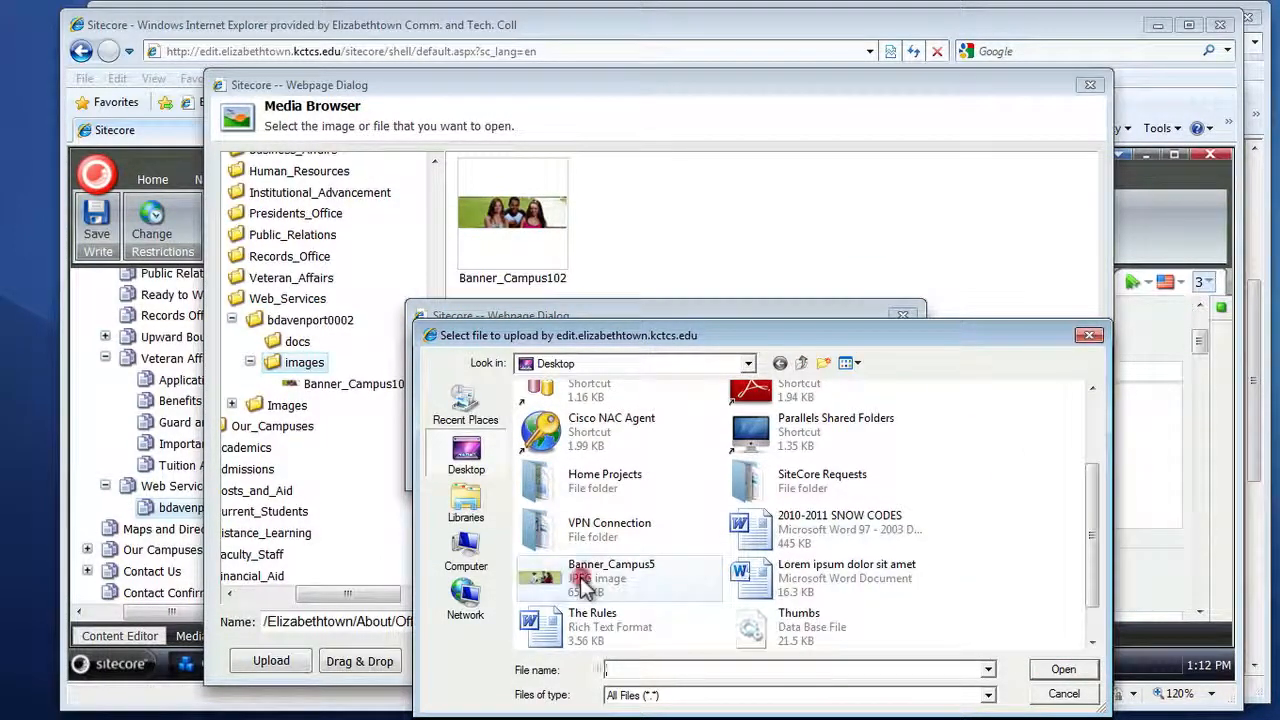
click(583, 585)
click(1066, 675)
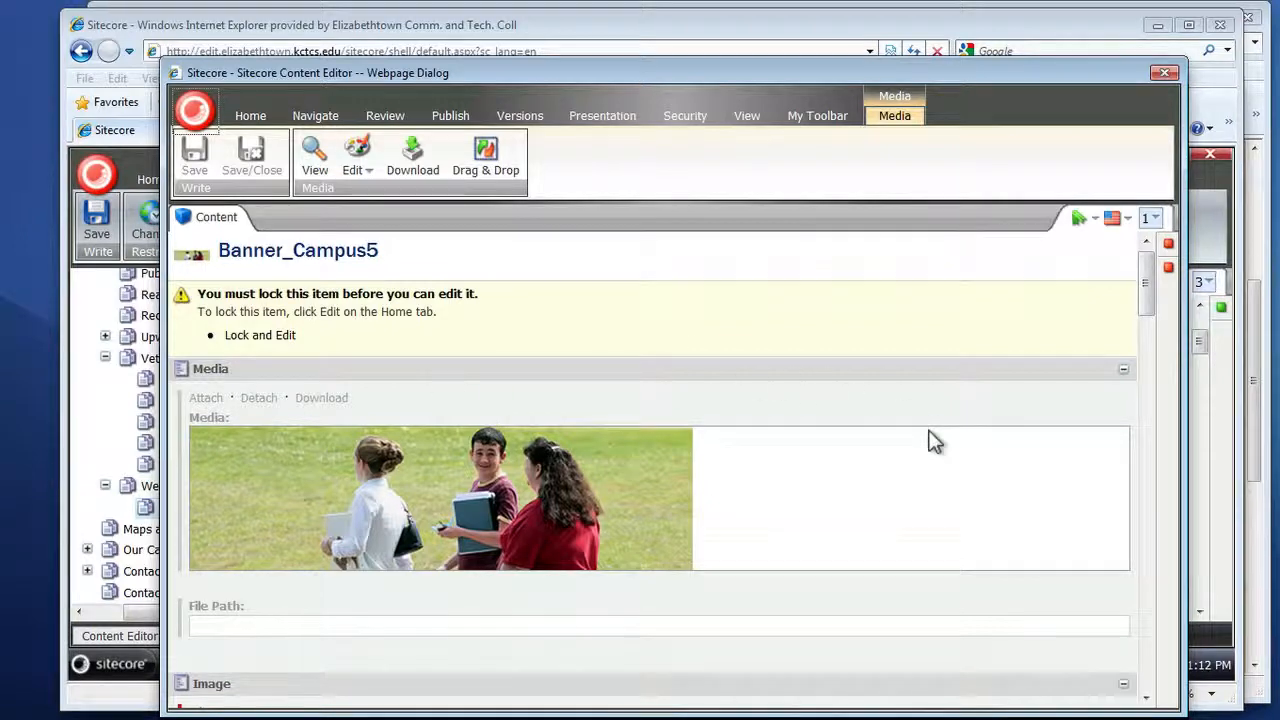
Lock the uploaded Banner_Campus5 media item for editing.
scroll(930, 442, down, 6)
scroll(930, 442, up, 3)
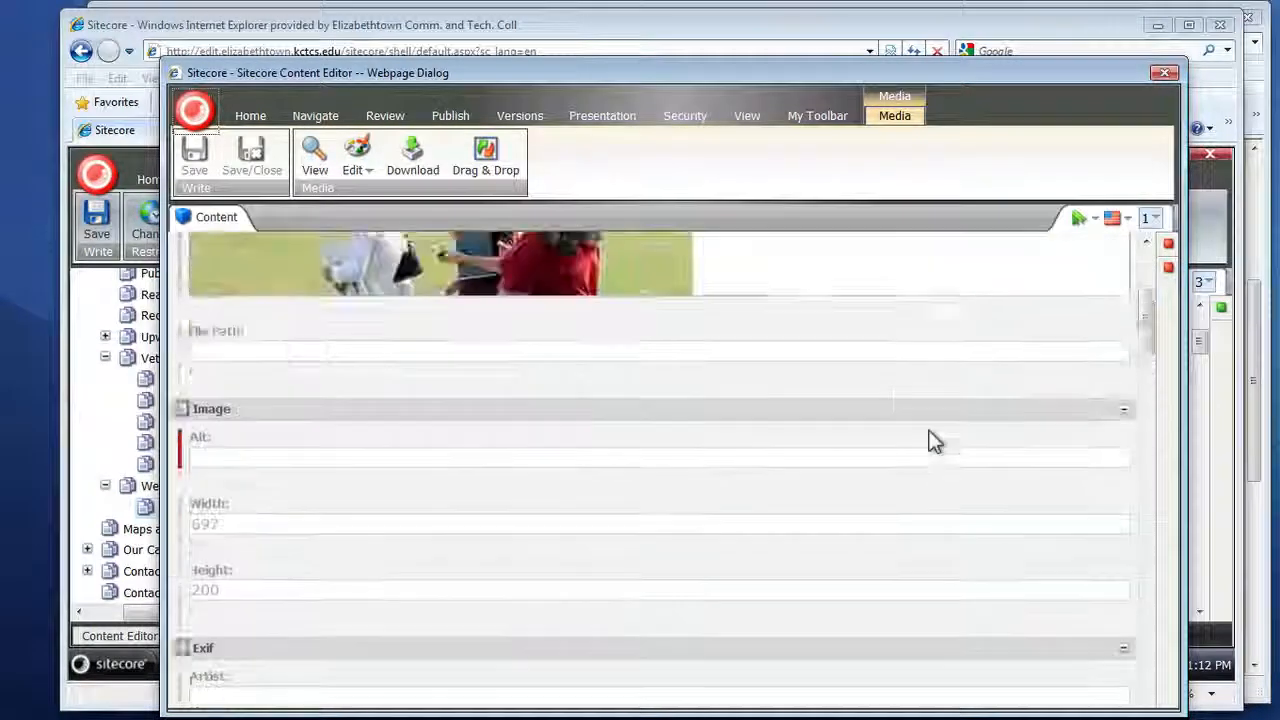
scroll(930, 442, up, 2)
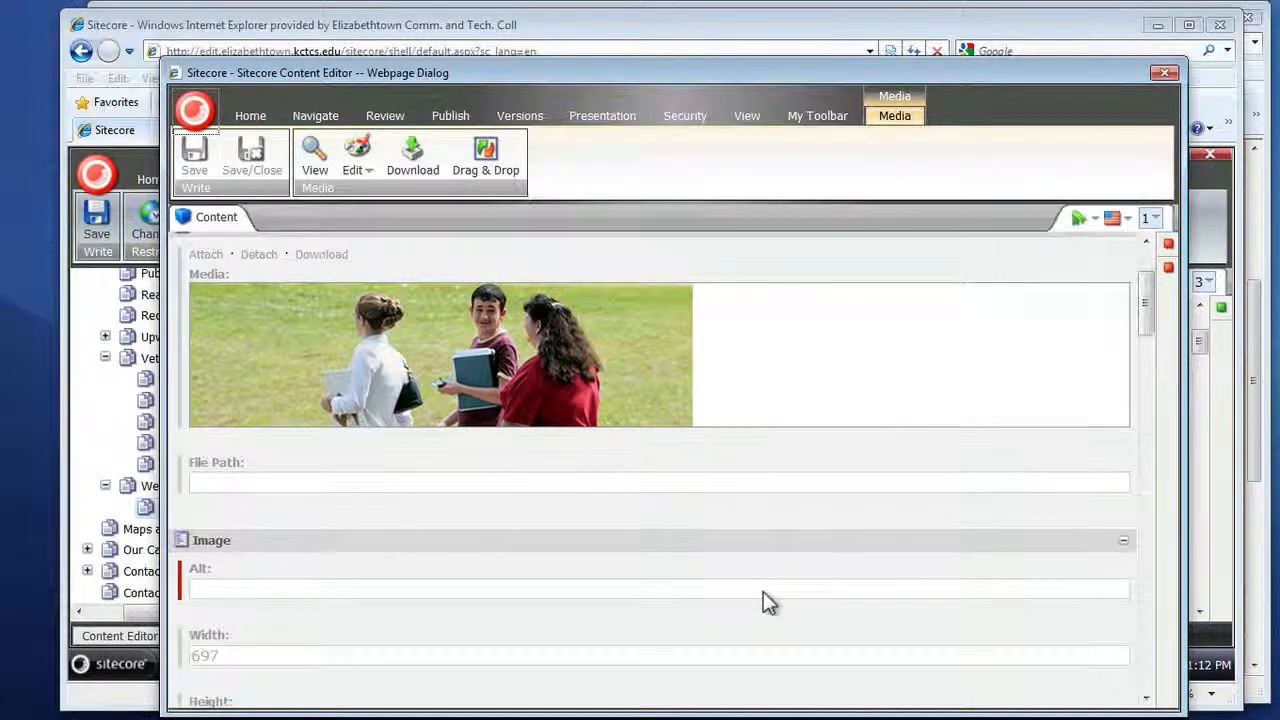
scroll(763, 591, up, 2)
click(265, 335)
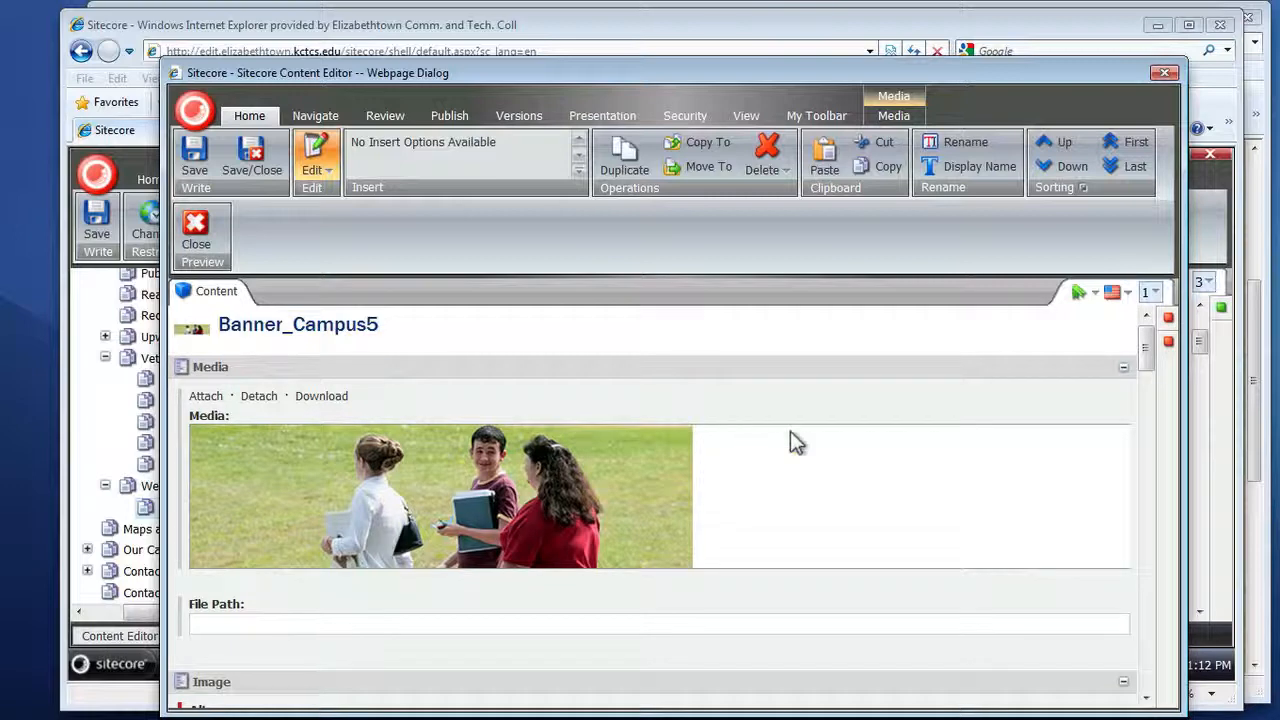
Set the Banner_Campus5 image's alternate text to "Three students browsing campus.", then save and close the media item.
scroll(868, 474, down, 4)
scroll(868, 474, up, 2)
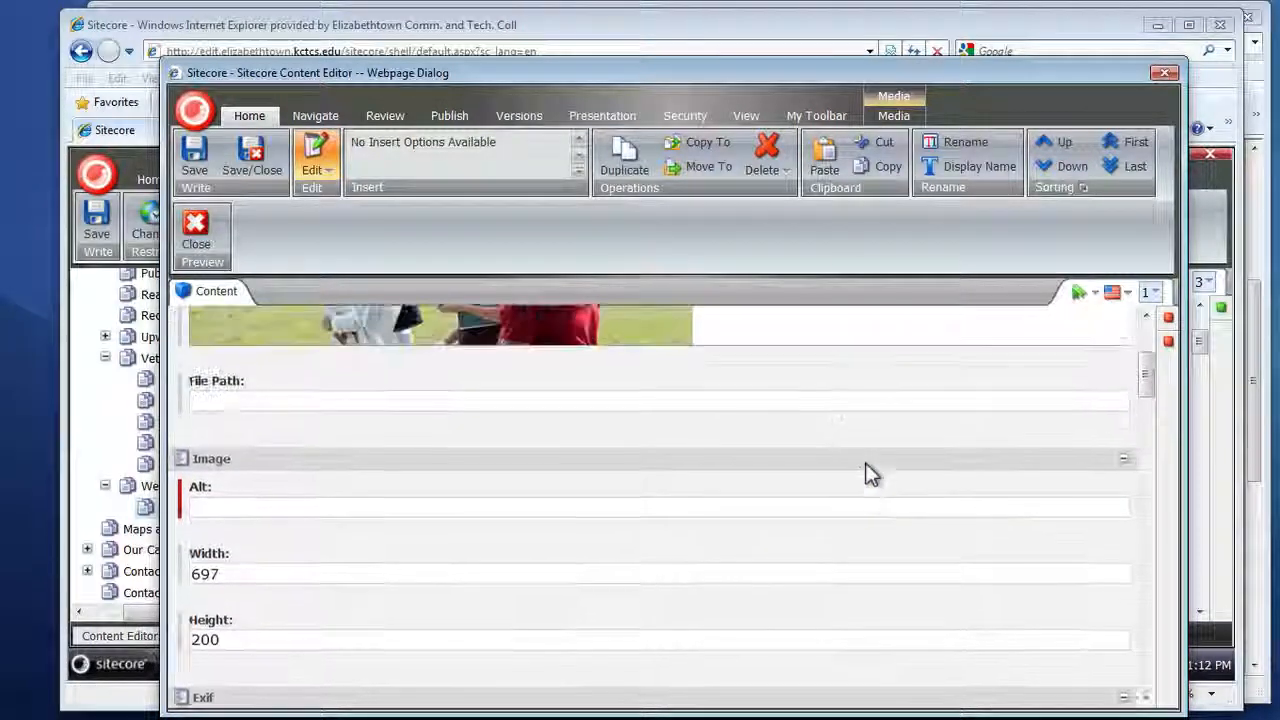
scroll(868, 474, up, 1)
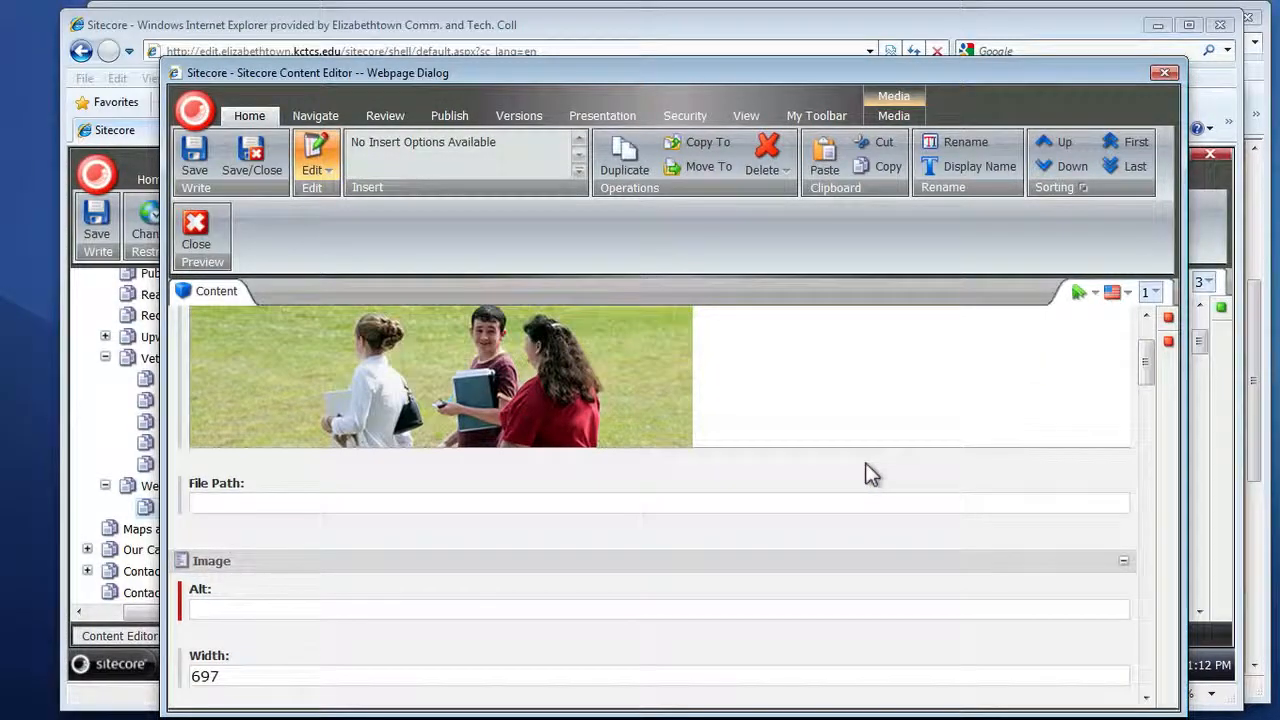
click(208, 607)
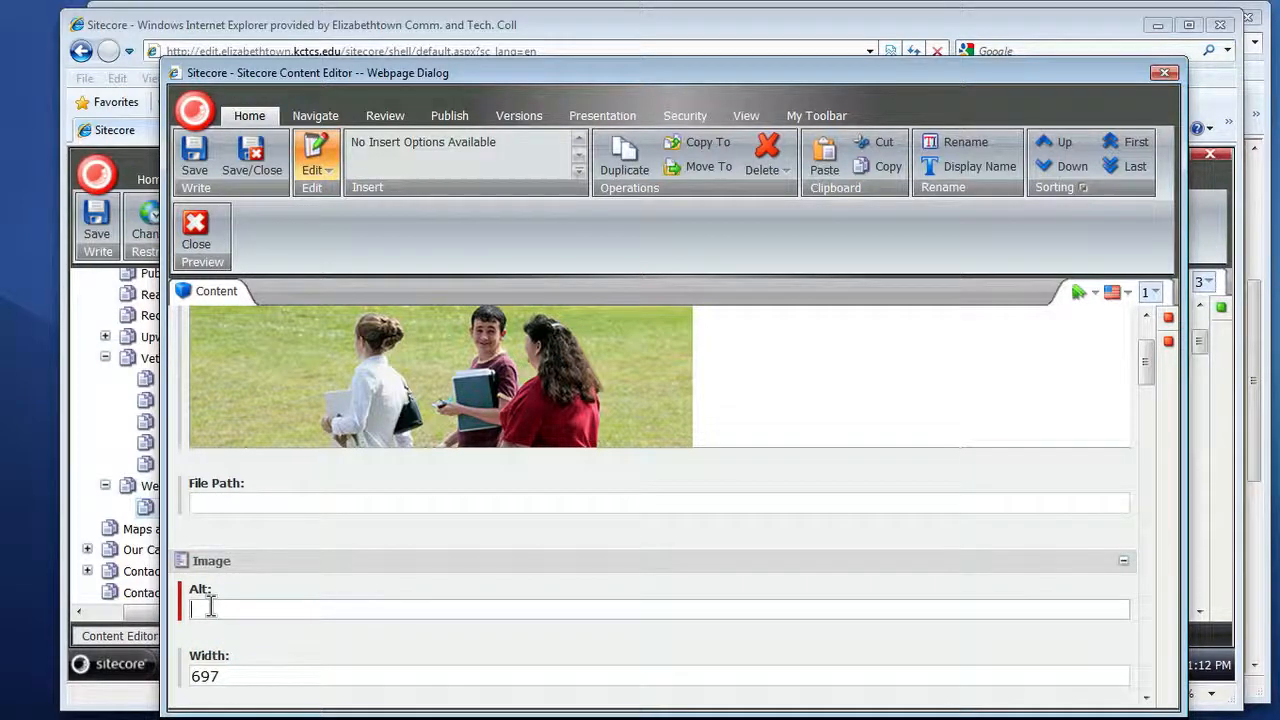
text(Three students browsing campus.)
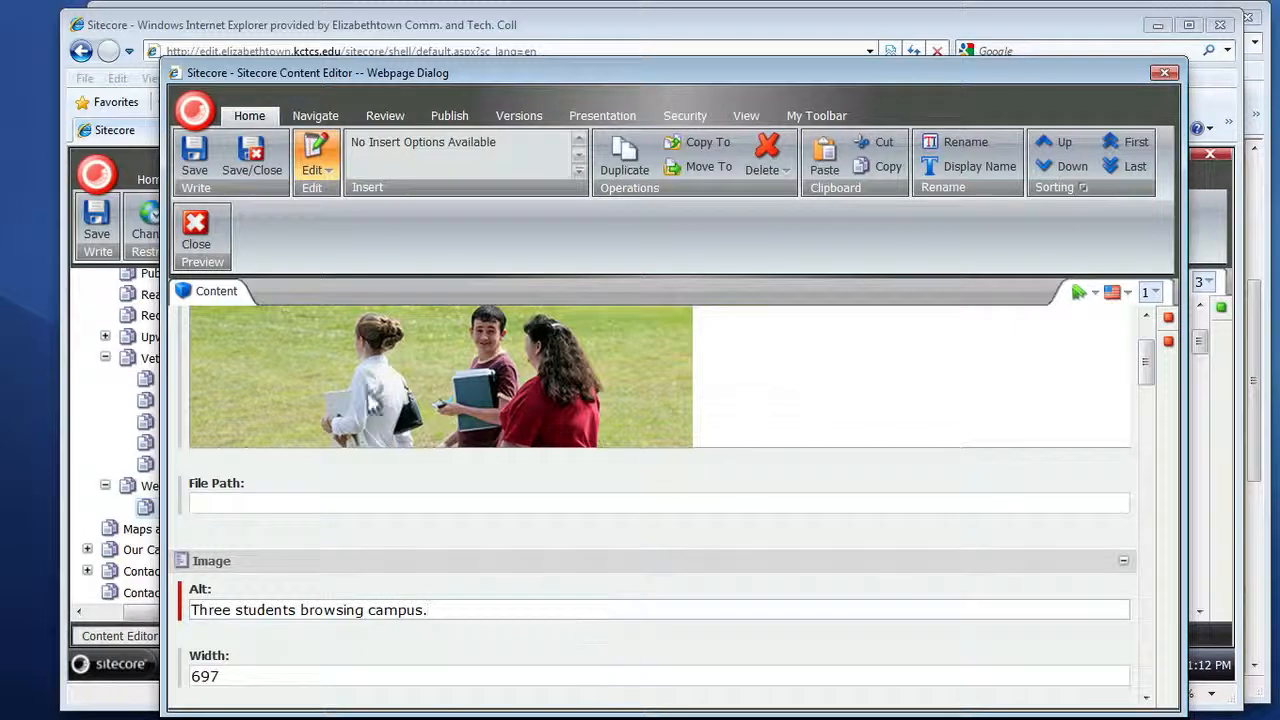
click(857, 561)
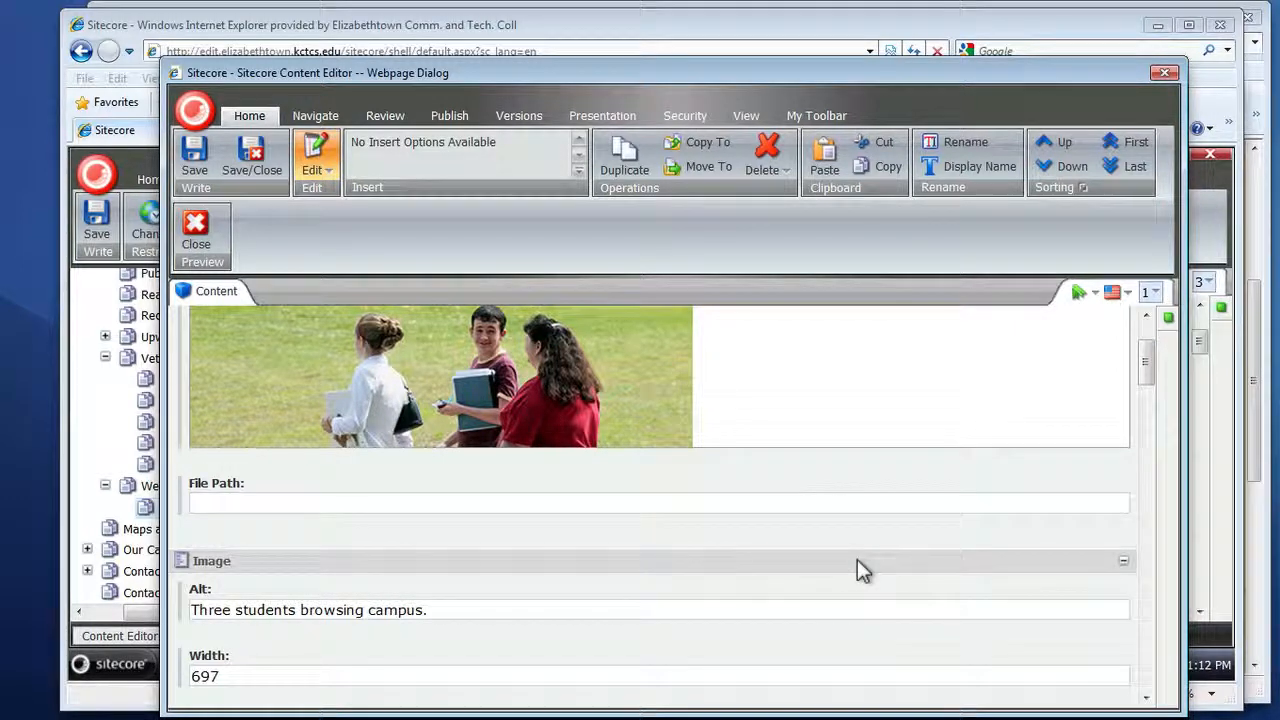
scroll(857, 560, up, 2)
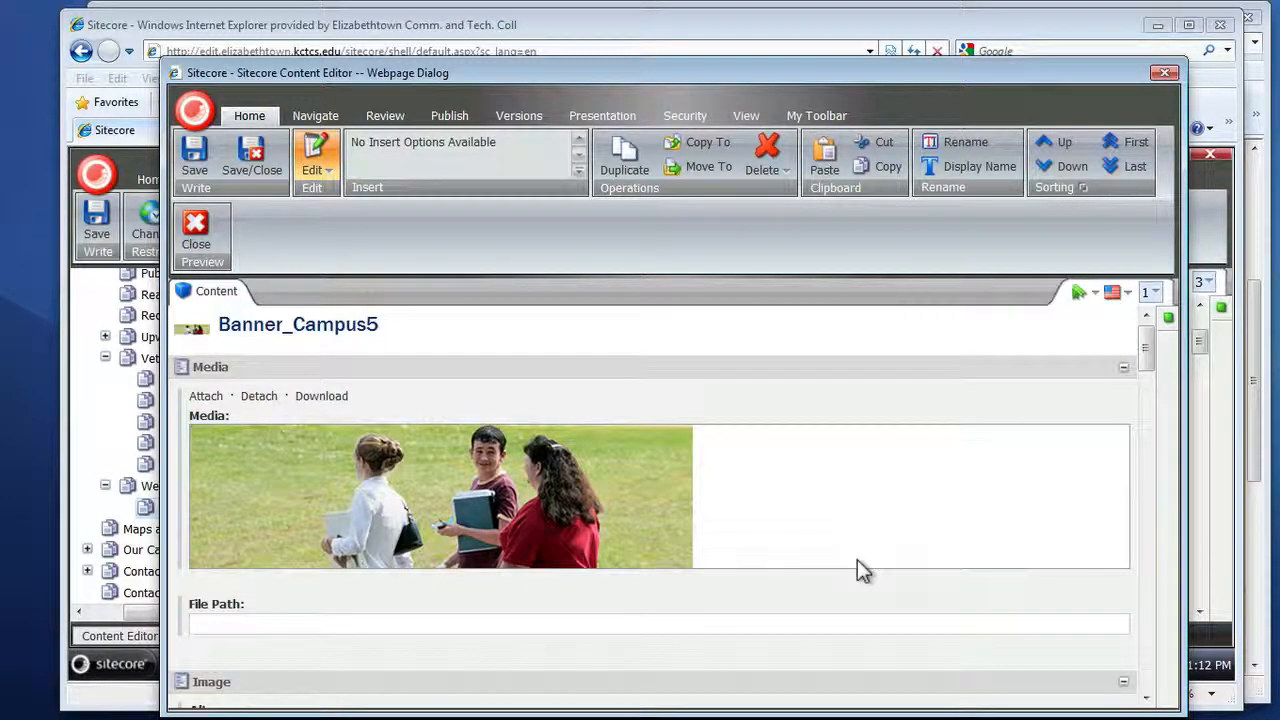
click(256, 152)
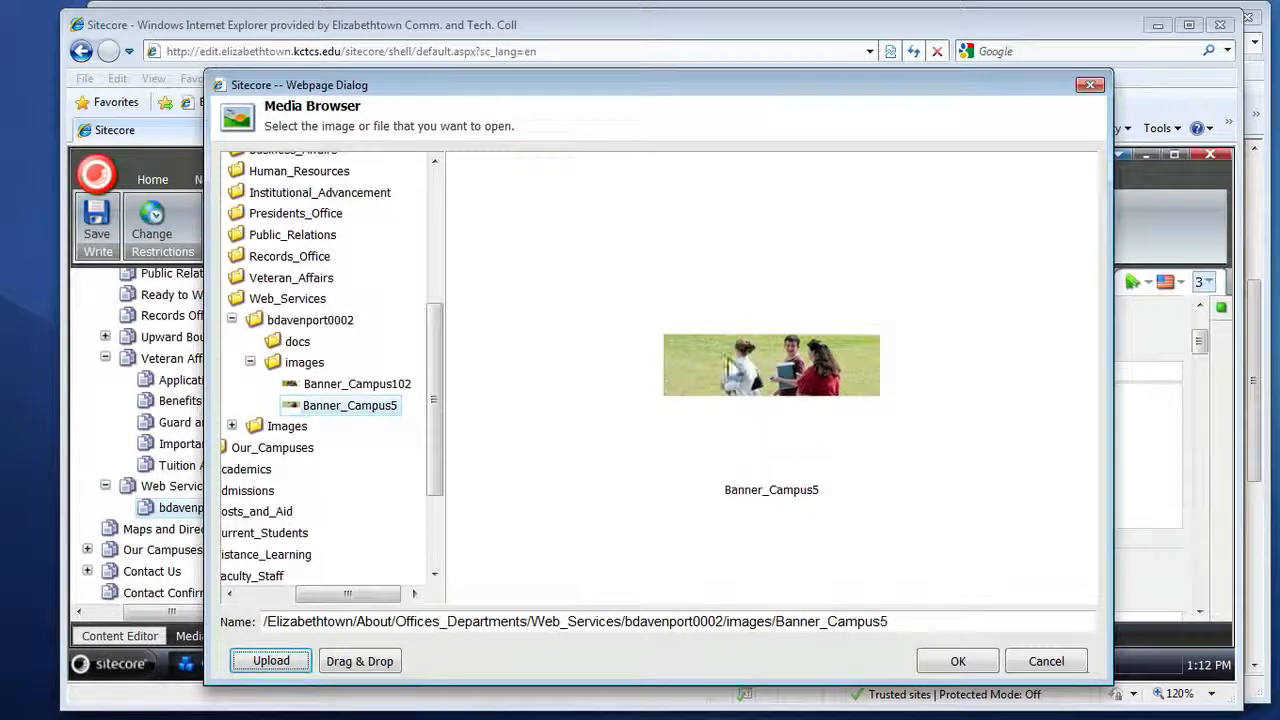
Insert Banner_Campus5 as the page's banner image and save the page.
click(958, 662)
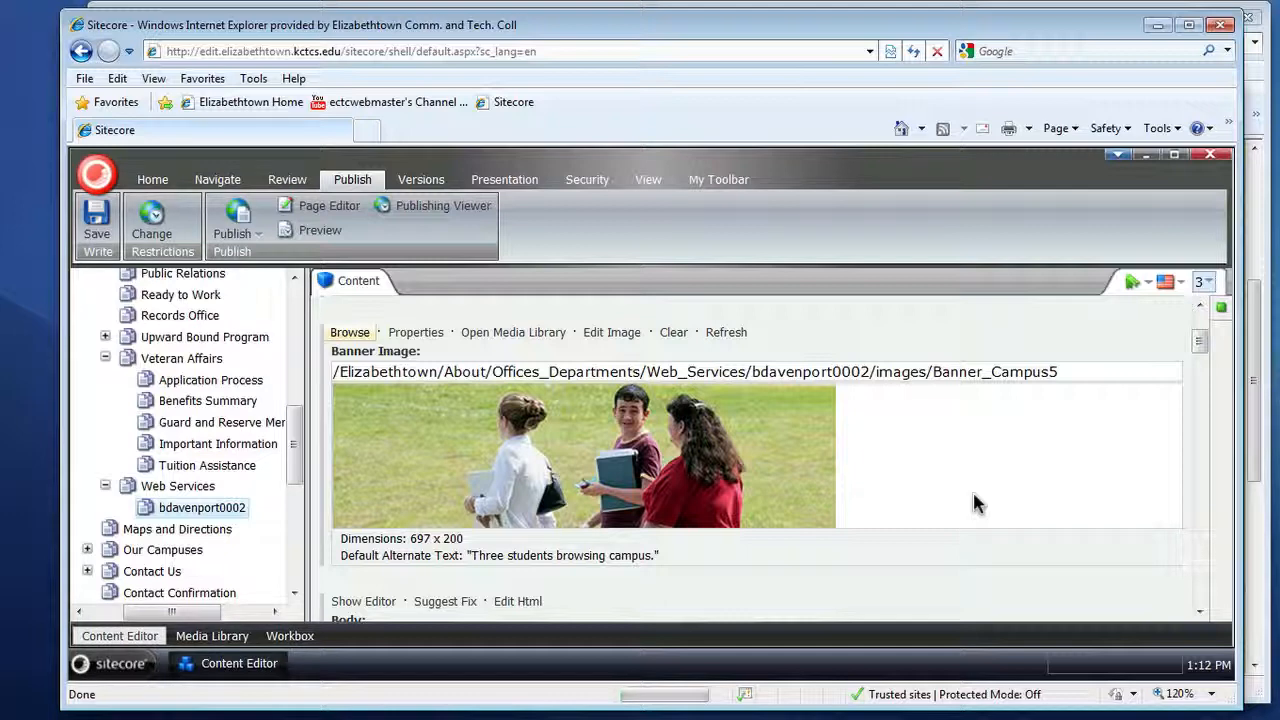
click(92, 216)
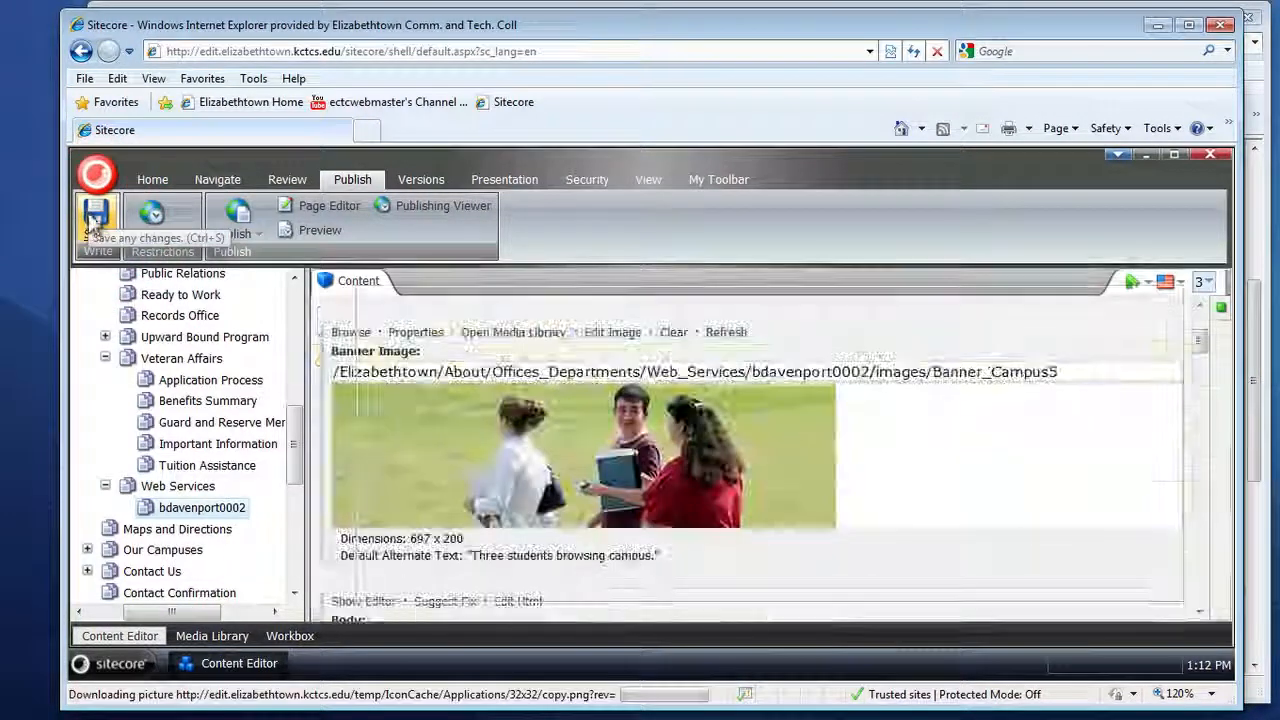
Refresh the page preview to check the new banner image, and close the preview window.
click(579, 6)
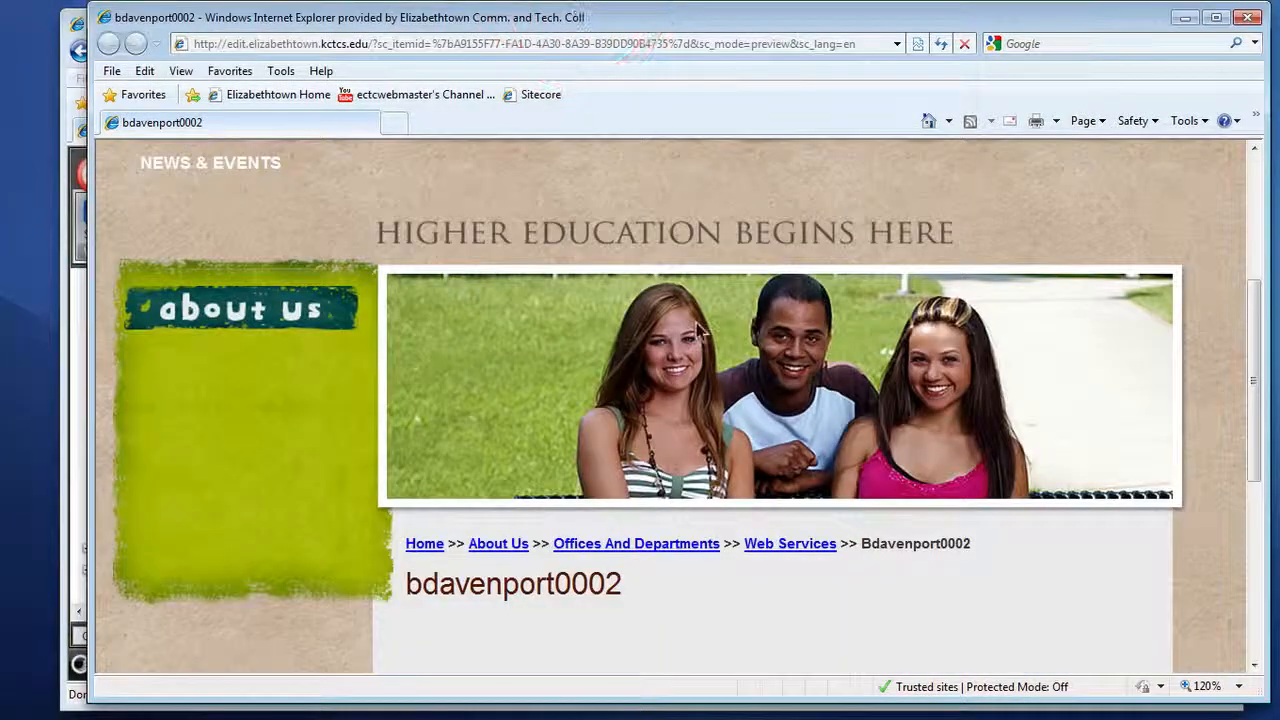
click(941, 44)
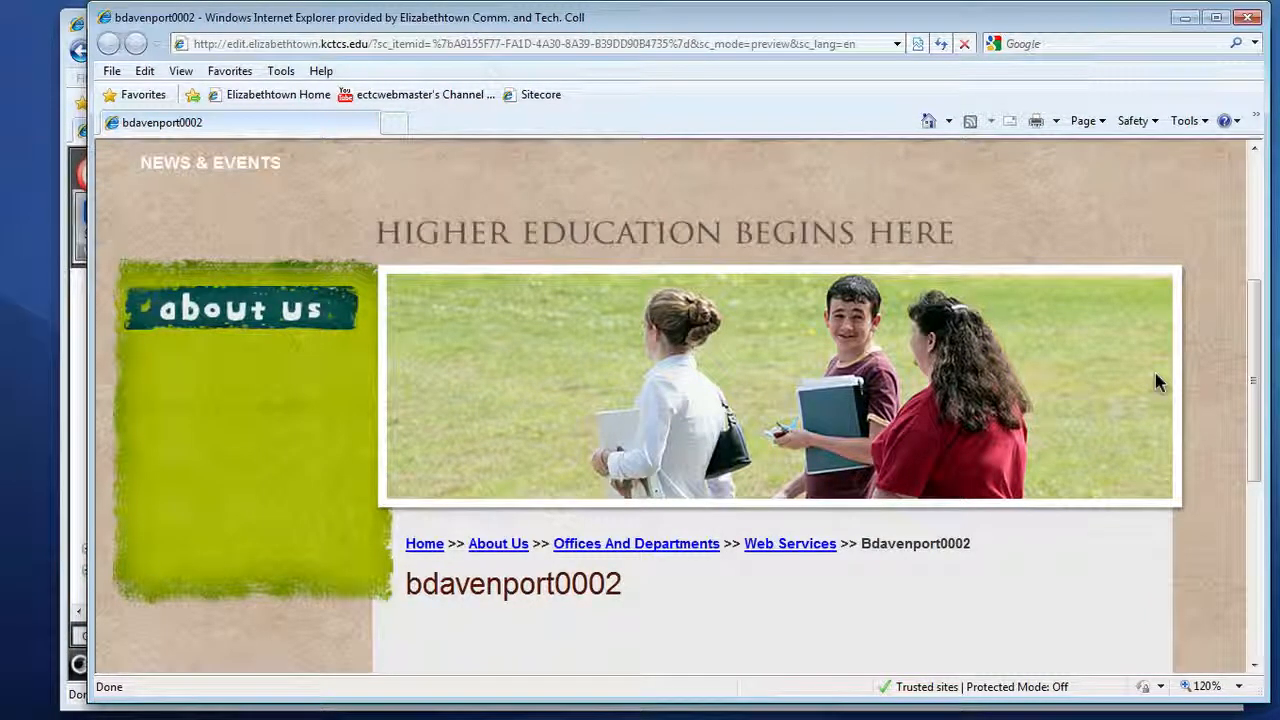
click(1248, 17)
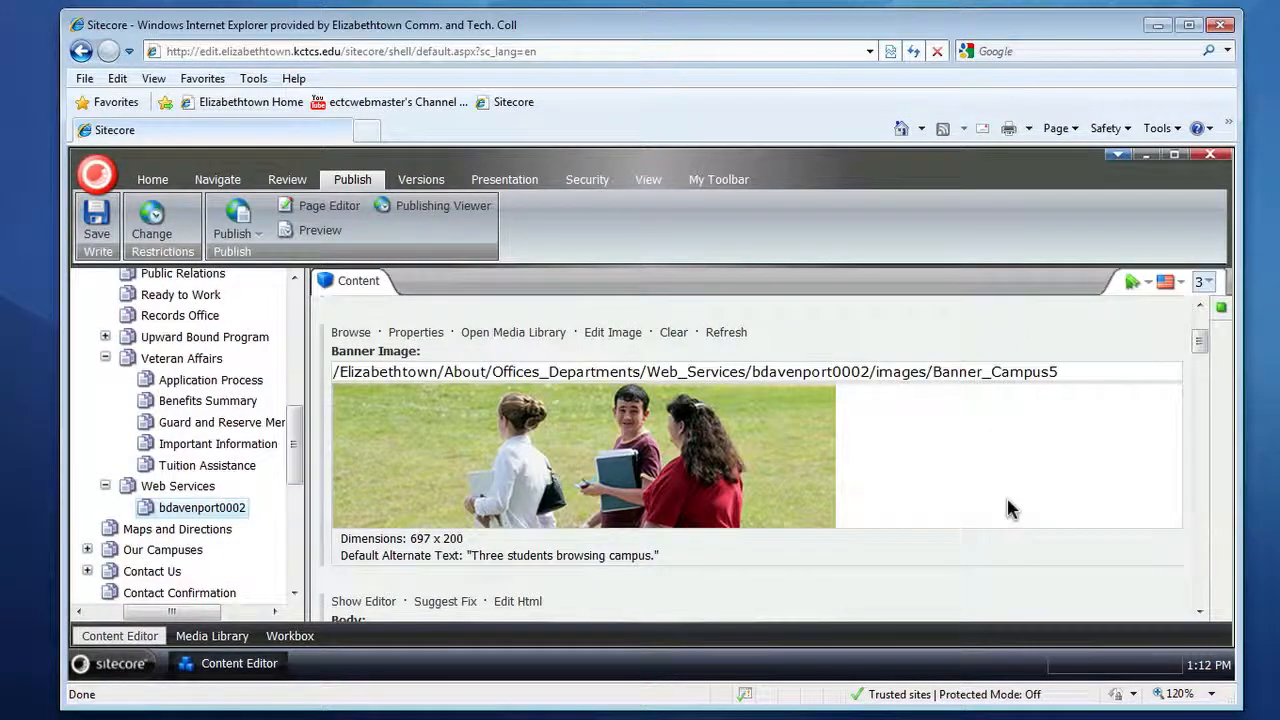
Unlock the page item to end its editing.
scroll(1010, 505, up, 3)
scroll(1008, 508, down, 3)
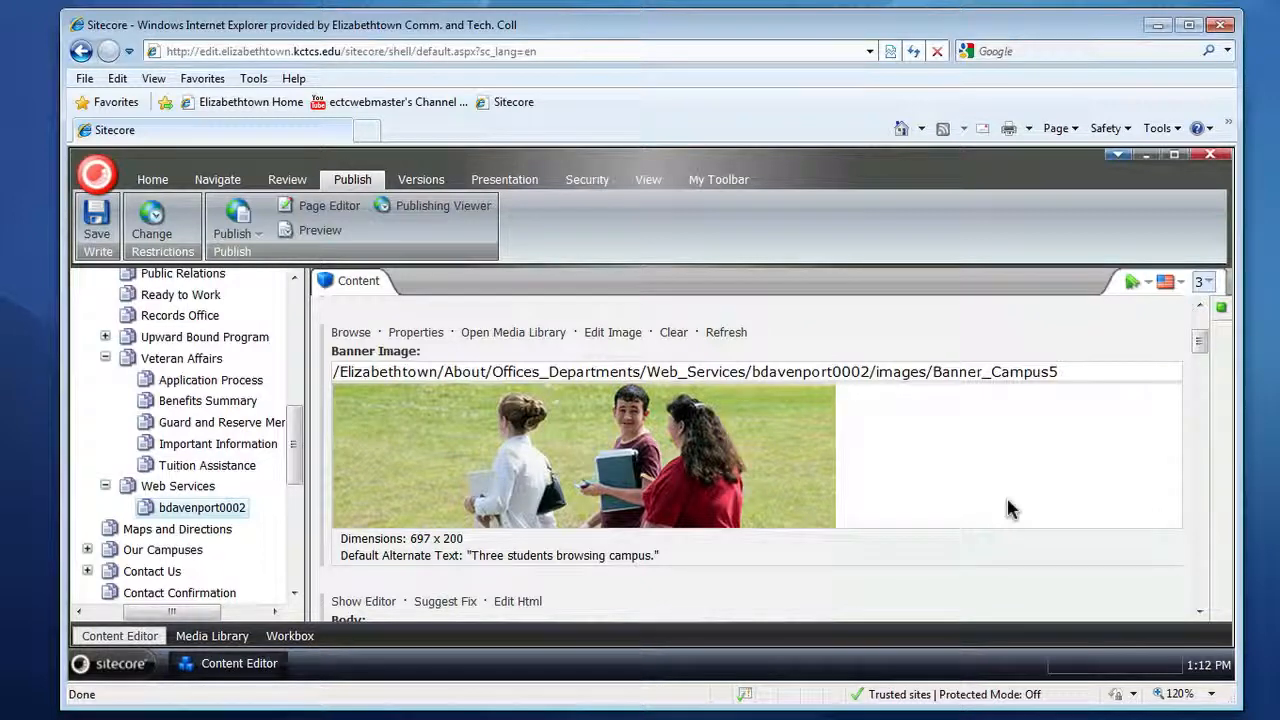
scroll(1006, 508, down, 1)
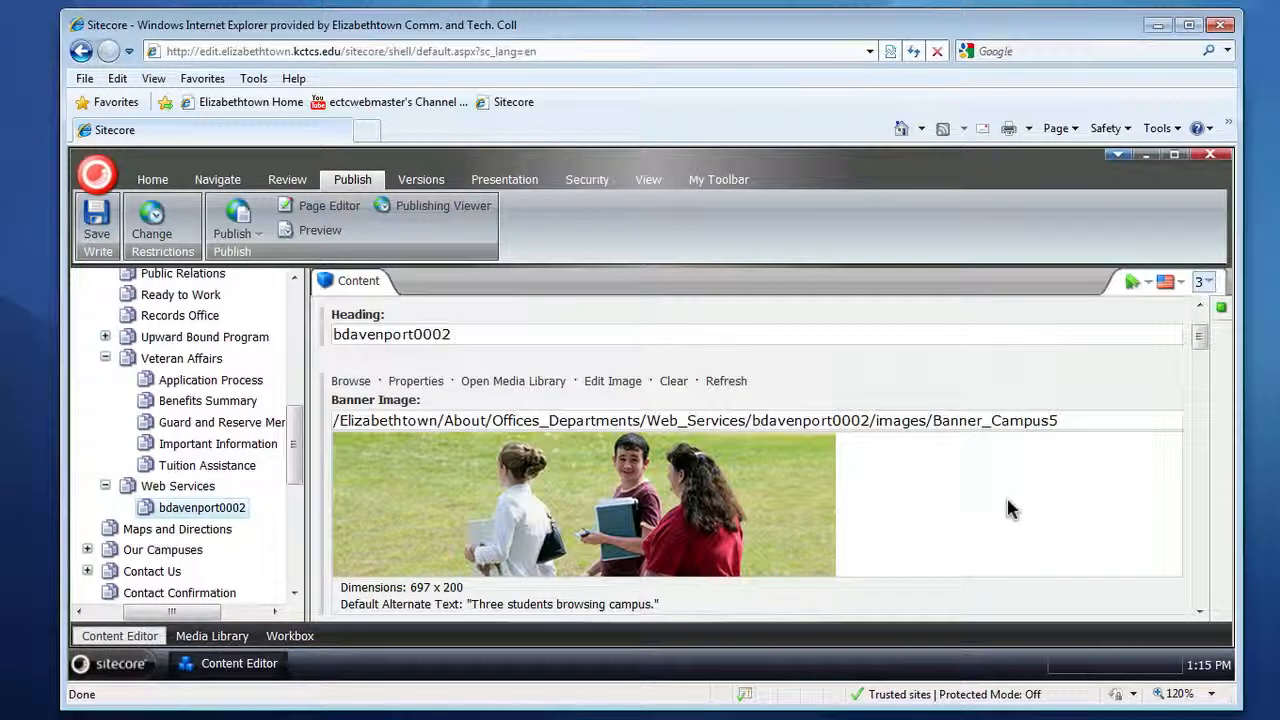
click(152, 179)
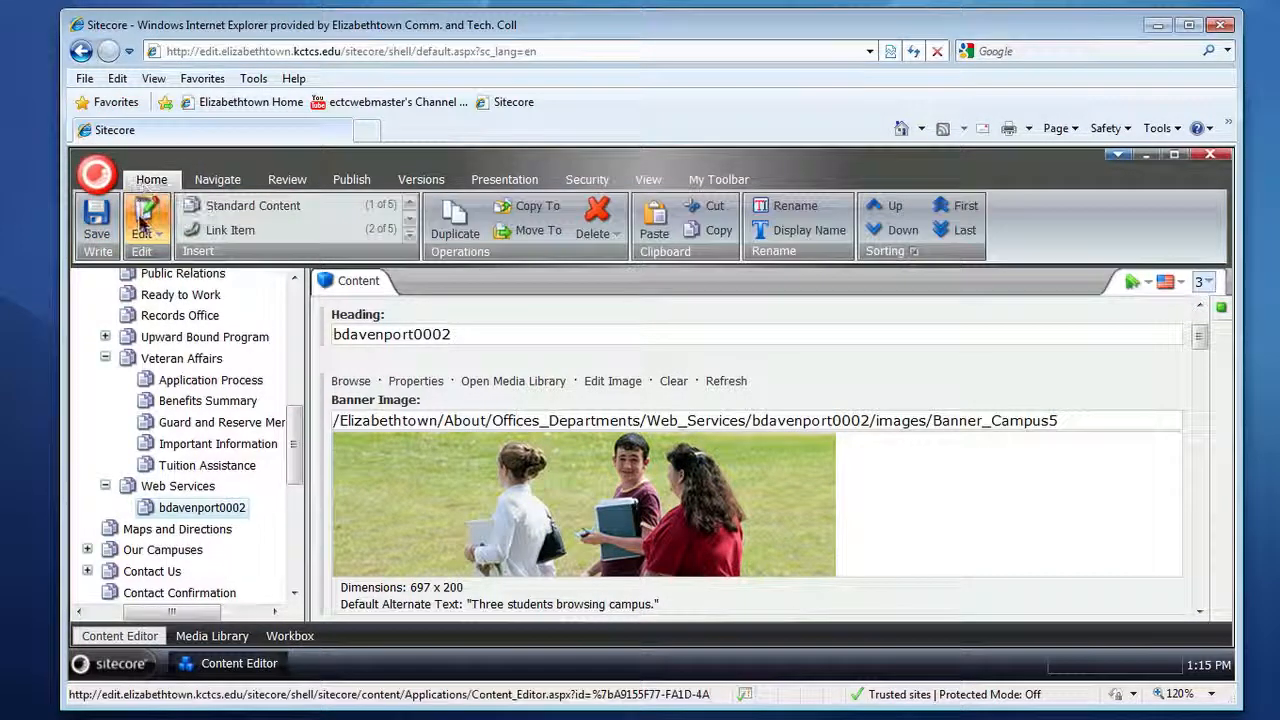
click(145, 214)
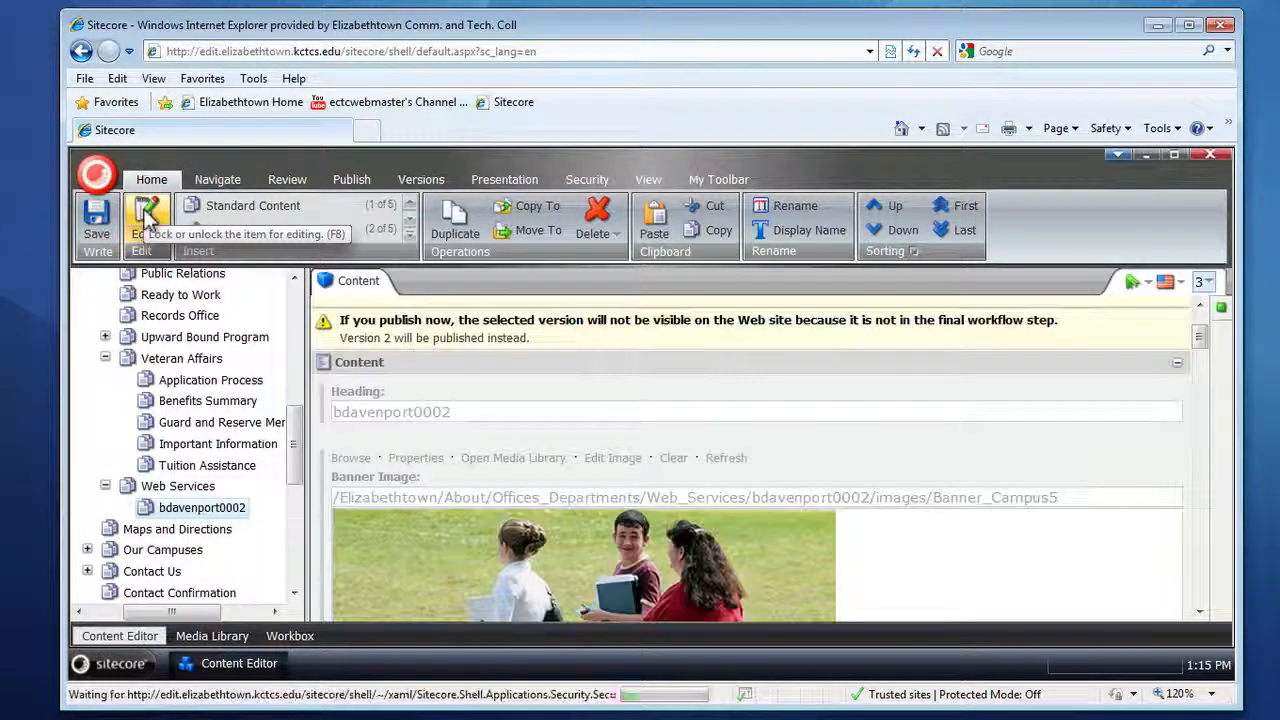